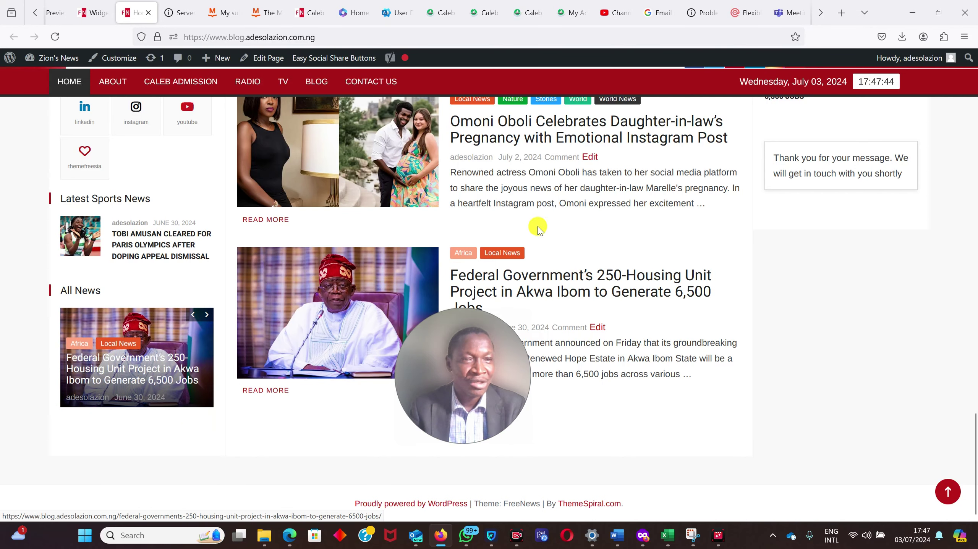
- Load the adesolazion site in the browser and go to its admin Dashboard from the site-name menu
{"action": "left_click", "coordinate": [98, 11]}
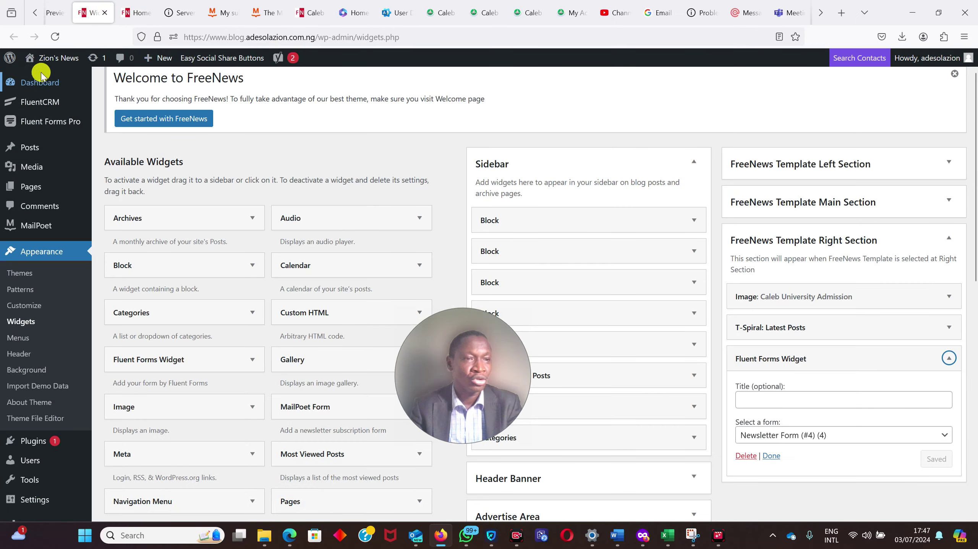
{"action": "left_click", "coordinate": [218, 12]}
{"action": "left_click", "coordinate": [214, 38]}
{"action": "type", "text": "adesolaz"}
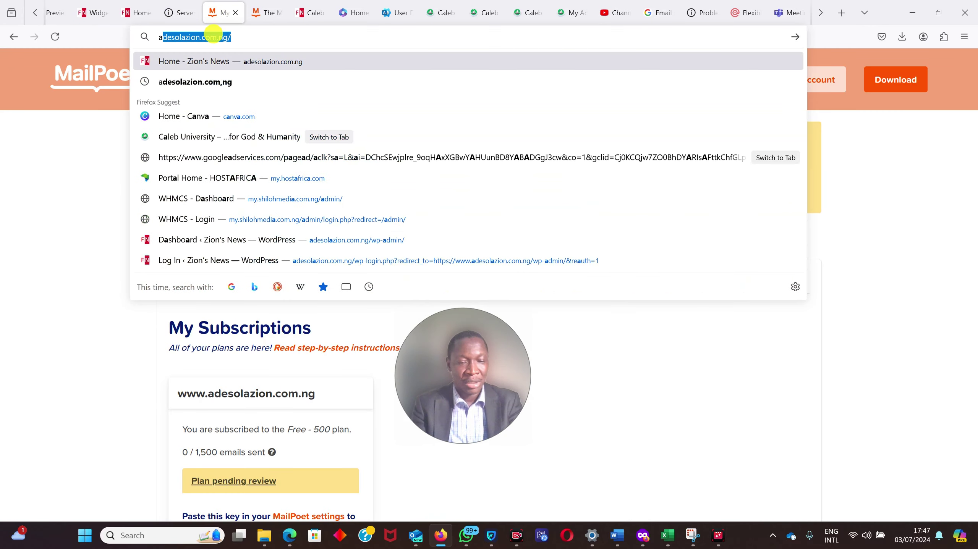
{"action": "type", "text": "ion"}
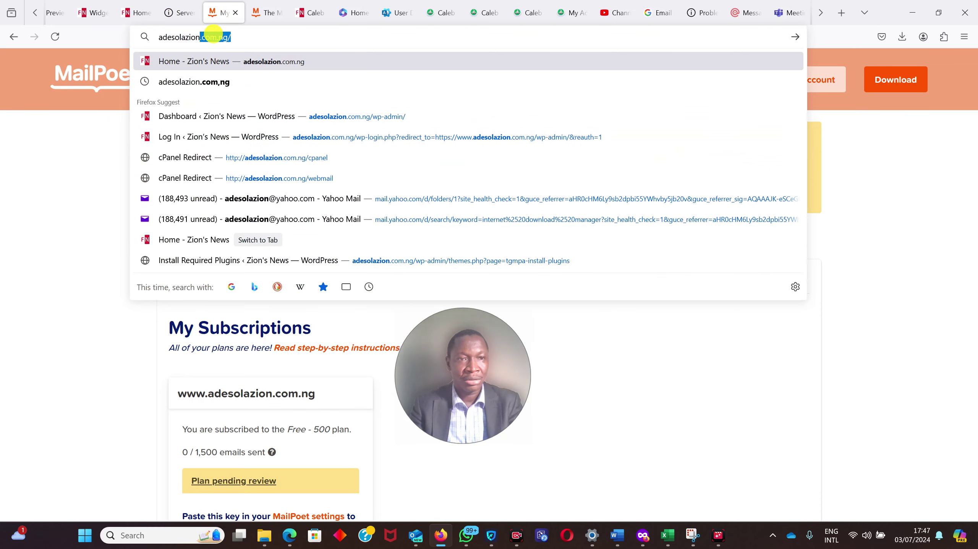
{"action": "key", "text": "Return"}
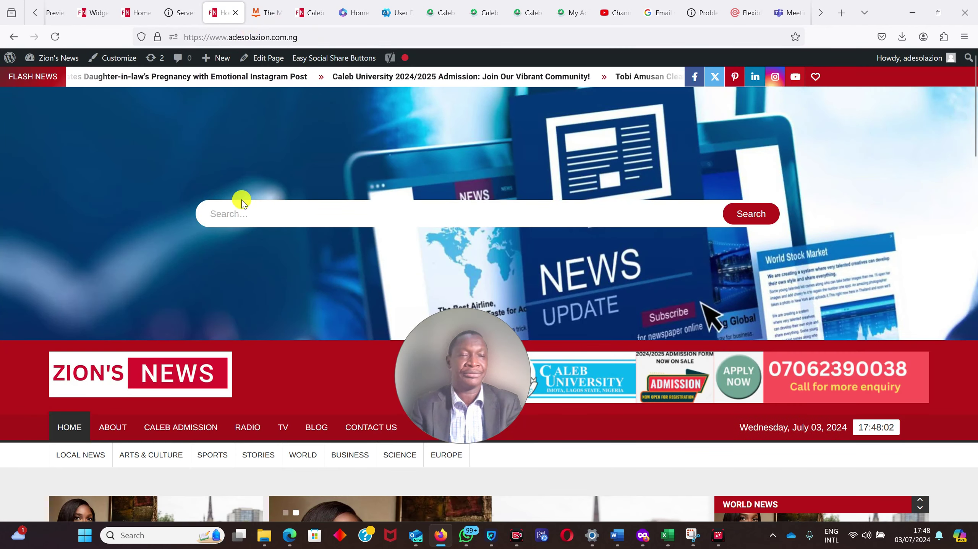
{"action": "mouse_move", "coordinate": [49, 58]}
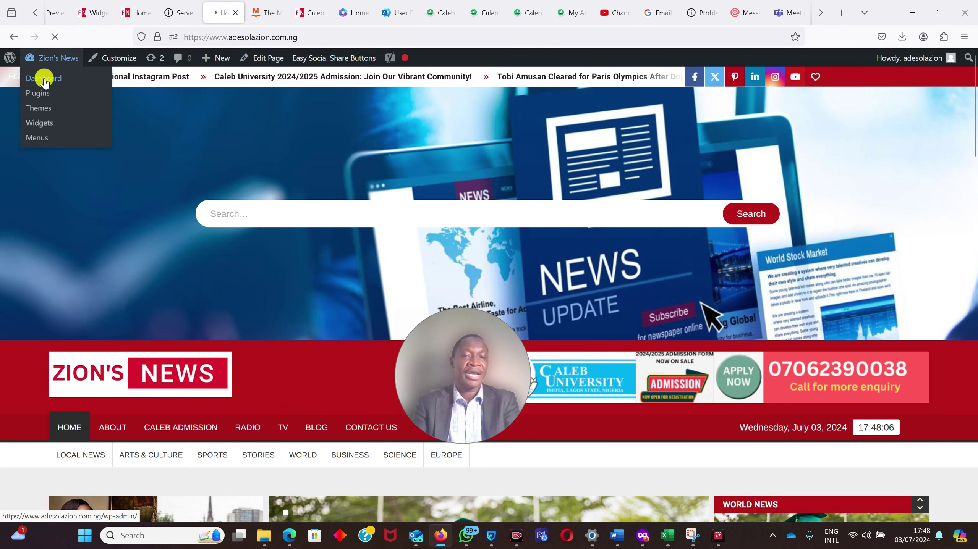
{"action": "left_click", "coordinate": [44, 79]}
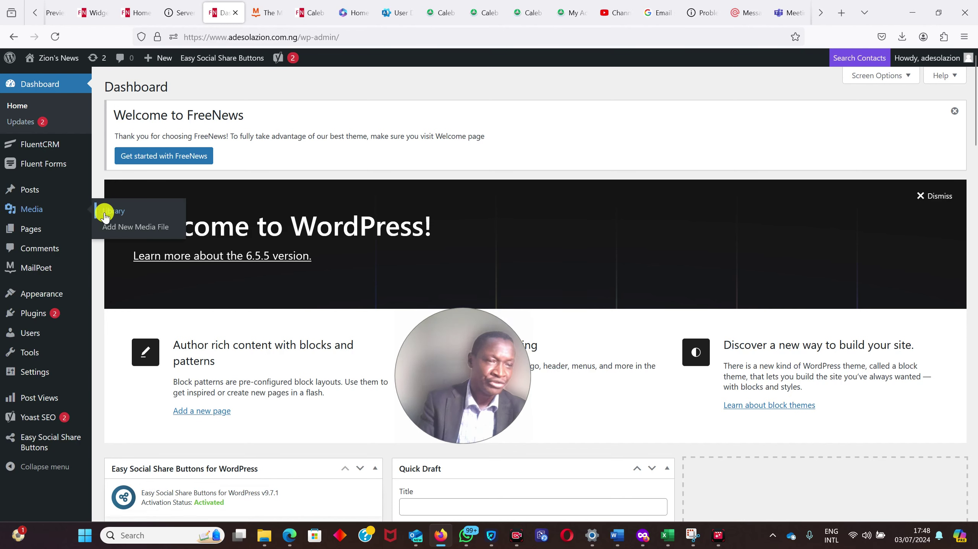
- Upload fluentformpro-v5.1.19.zip from the Compressed downloads folder and install it as a new plugin
{"action": "mouse_move", "coordinate": [27, 313]}
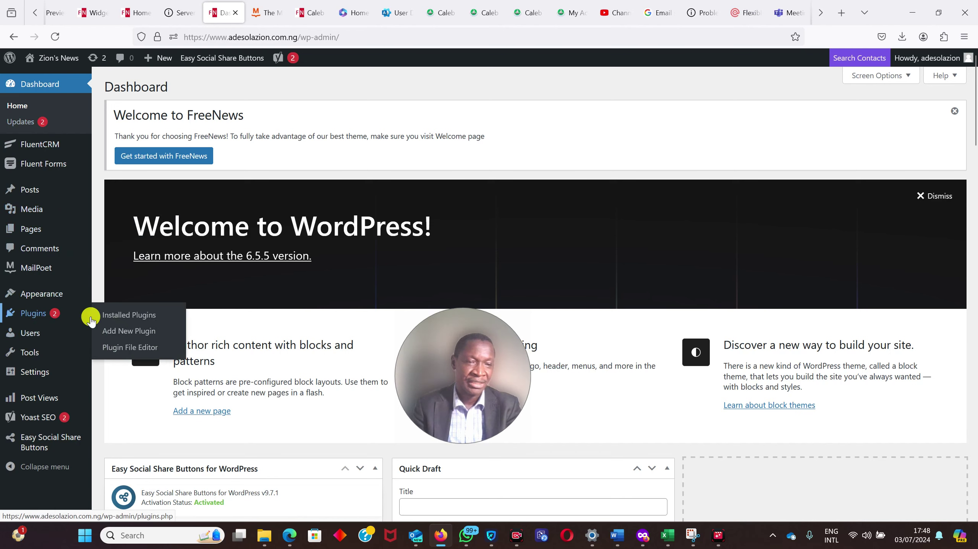
{"action": "left_click", "coordinate": [135, 333]}
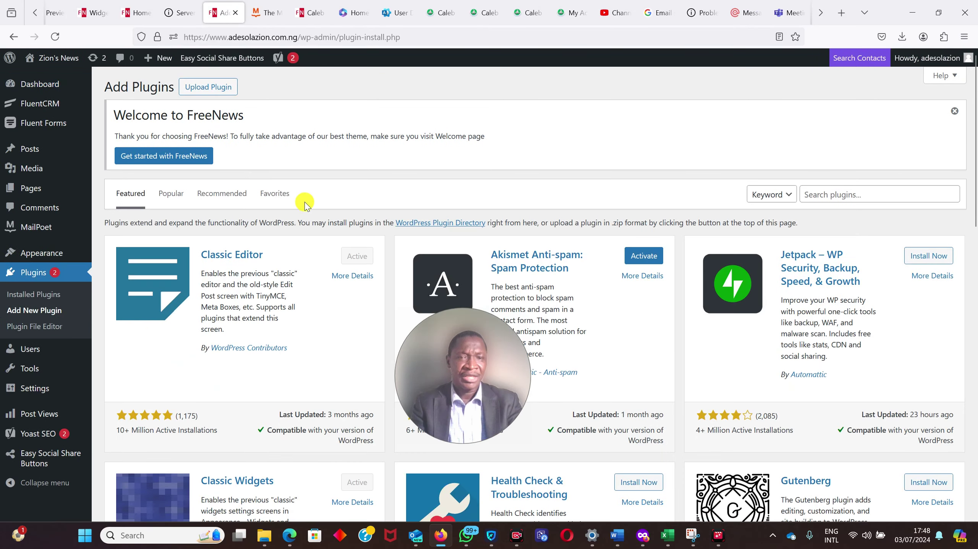
{"action": "left_click", "coordinate": [199, 92]}
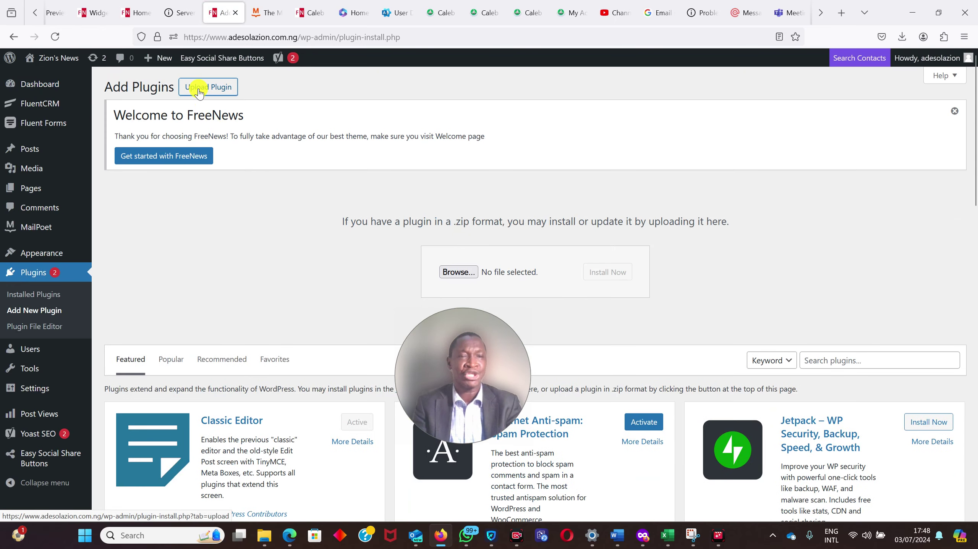
{"action": "left_click", "coordinate": [476, 272]}
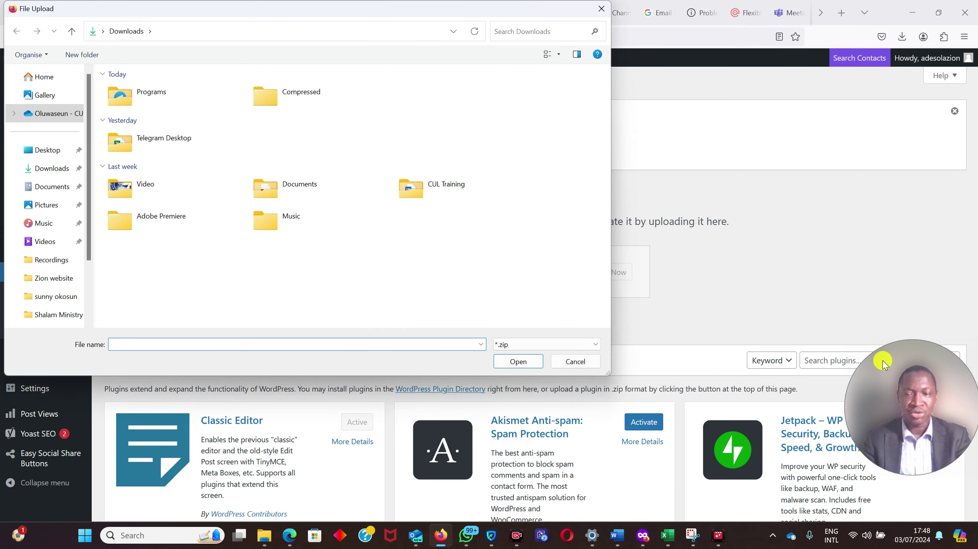
{"action": "double_click", "coordinate": [264, 96]}
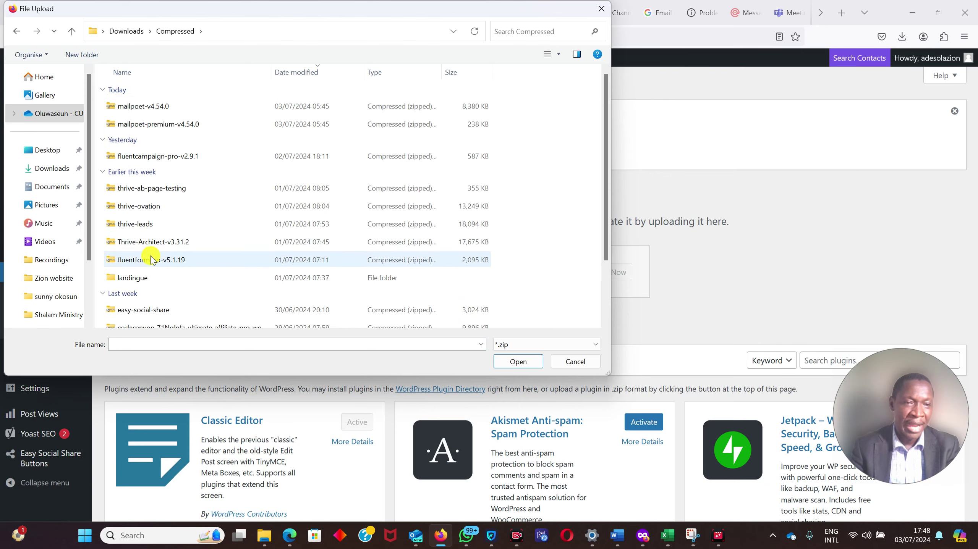
{"action": "double_click", "coordinate": [151, 260]}
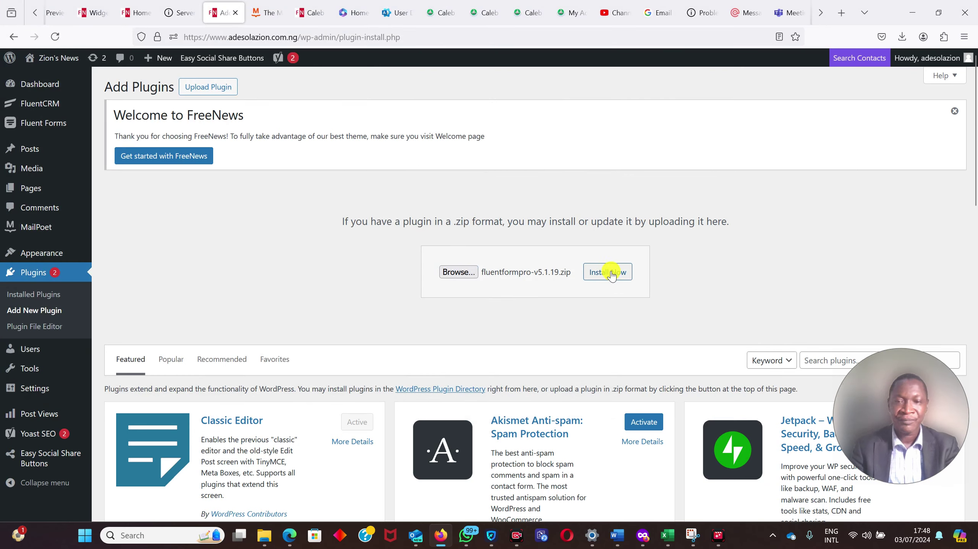
{"action": "left_click", "coordinate": [611, 275]}
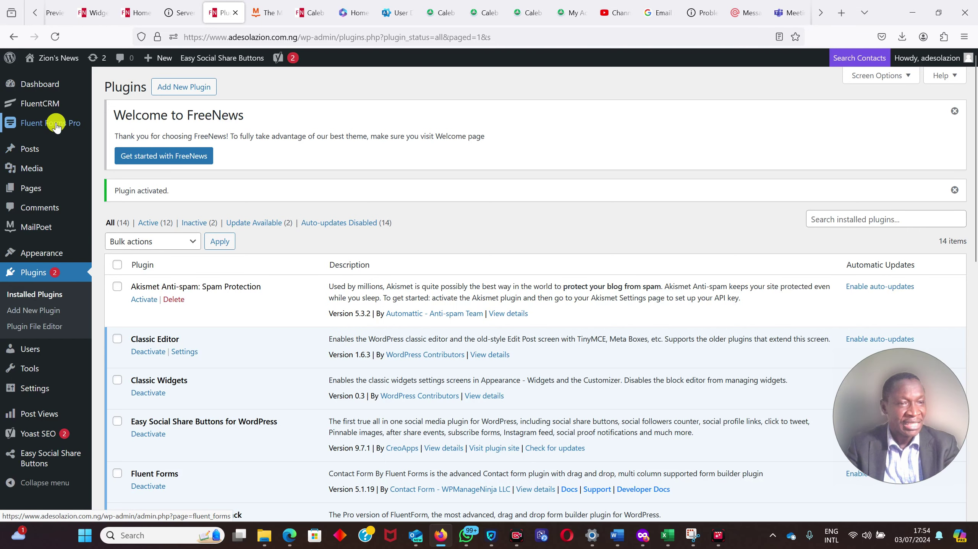
- Bring up the Fluent Forms Pro admin menu to start a new form
{"action": "mouse_move", "coordinate": [57, 126]}
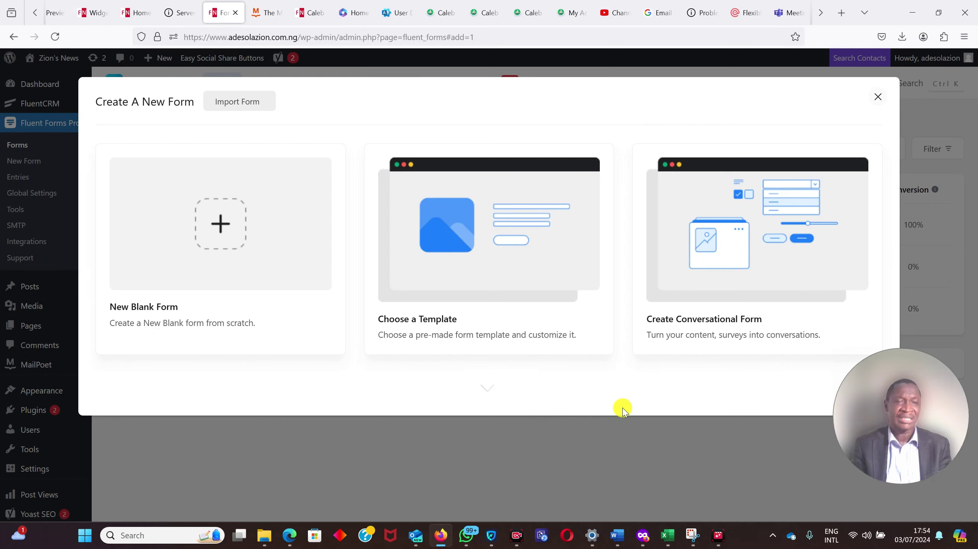
- Create a new form from the 'Subscribe to our newsletter' template
{"action": "left_click", "coordinate": [465, 278]}
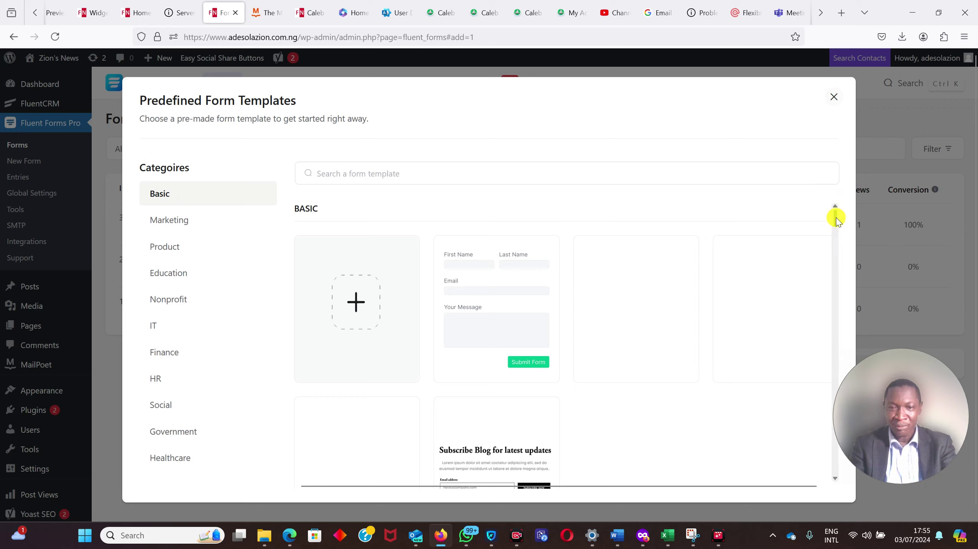
{"action": "left_click_drag", "start_coordinate": [837, 222], "coordinate": [837, 213]}
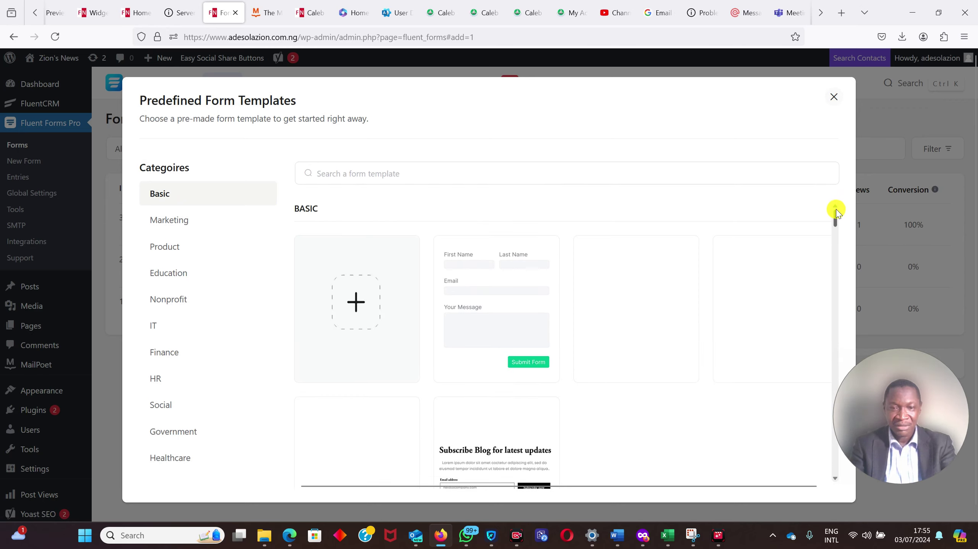
{"action": "mouse_move", "coordinate": [495, 320]}
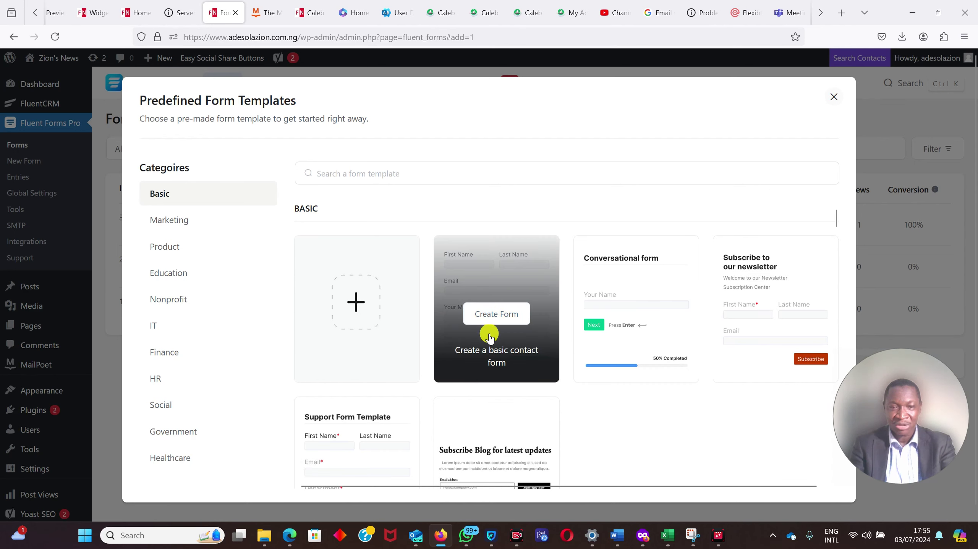
{"action": "mouse_move", "coordinate": [655, 284]}
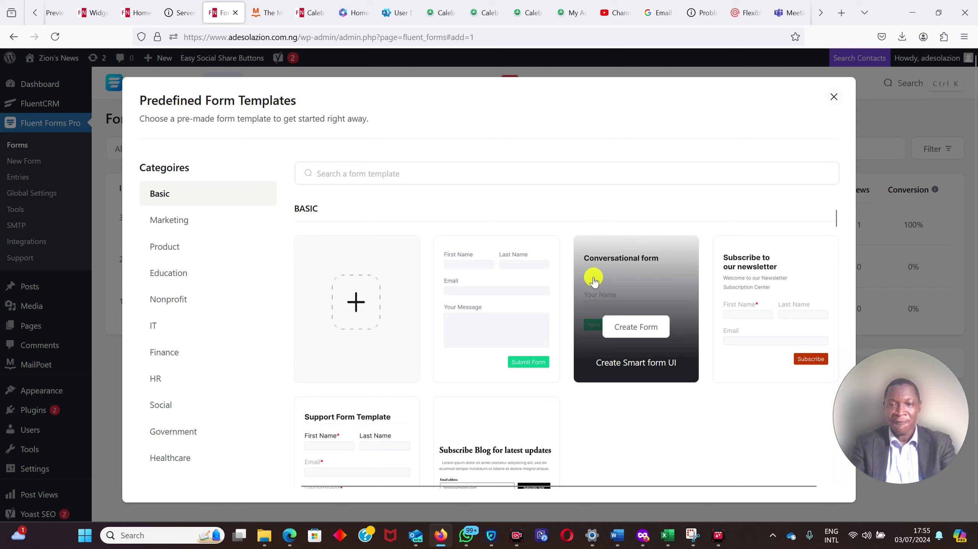
{"action": "mouse_move", "coordinate": [801, 290]}
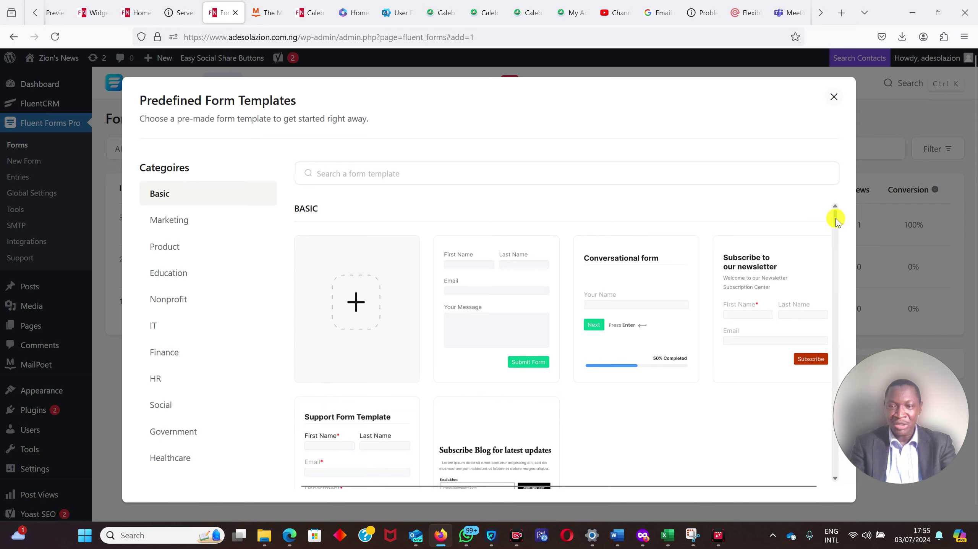
{"action": "mouse_move", "coordinate": [834, 218]}
{"action": "left_mouse_down"}
{"action": "mouse_move", "coordinate": [823, 417]}
{"action": "mouse_move", "coordinate": [832, 497]}
{"action": "mouse_move", "coordinate": [851, 364]}
{"action": "mouse_move", "coordinate": [847, 192]}
{"action": "left_mouse_up"}
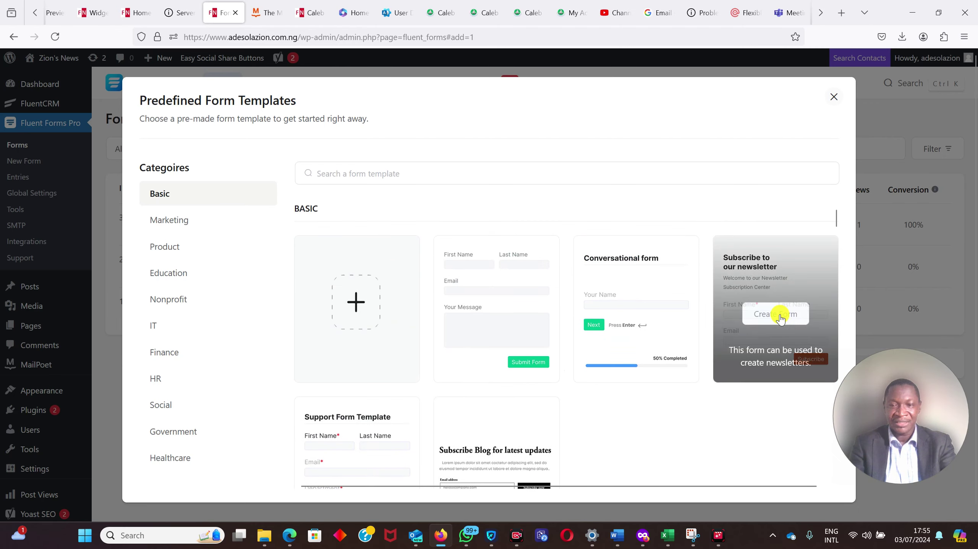
{"action": "left_click", "coordinate": [774, 319]}
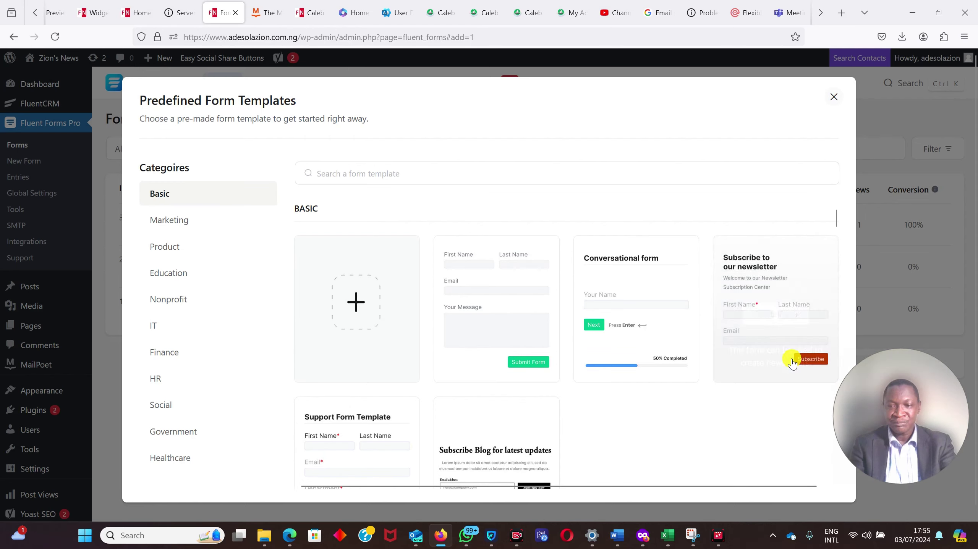
{"action": "left_click", "coordinate": [783, 319]}
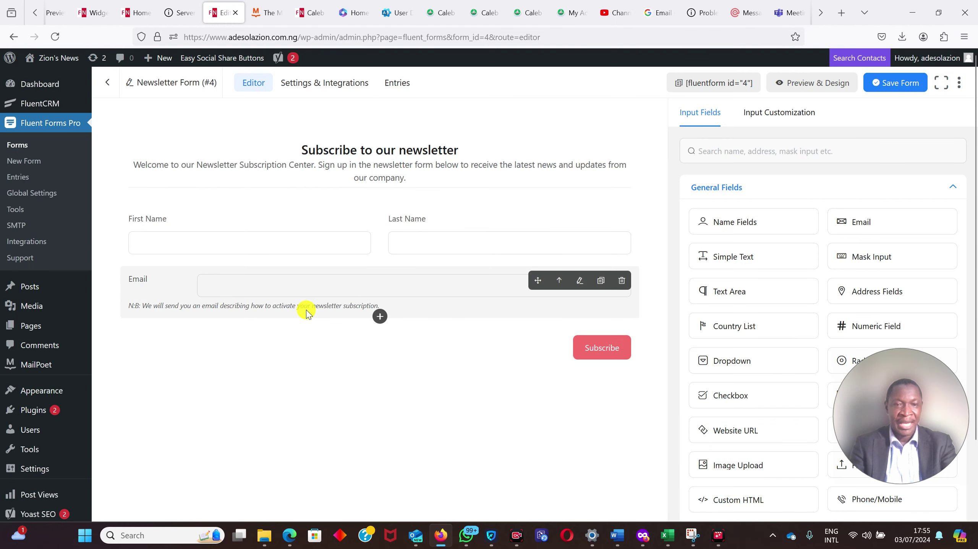
- Change 'company' to 'organization' in the header section's description, then return to the input fields list
{"action": "left_click", "coordinate": [323, 160]}
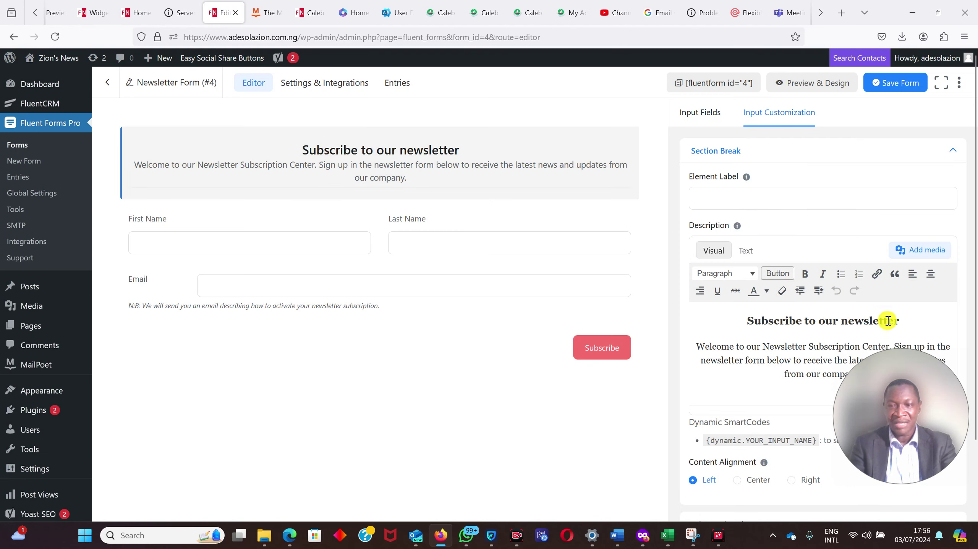
{"action": "left_click_drag", "start_coordinate": [914, 400], "coordinate": [397, 438]}
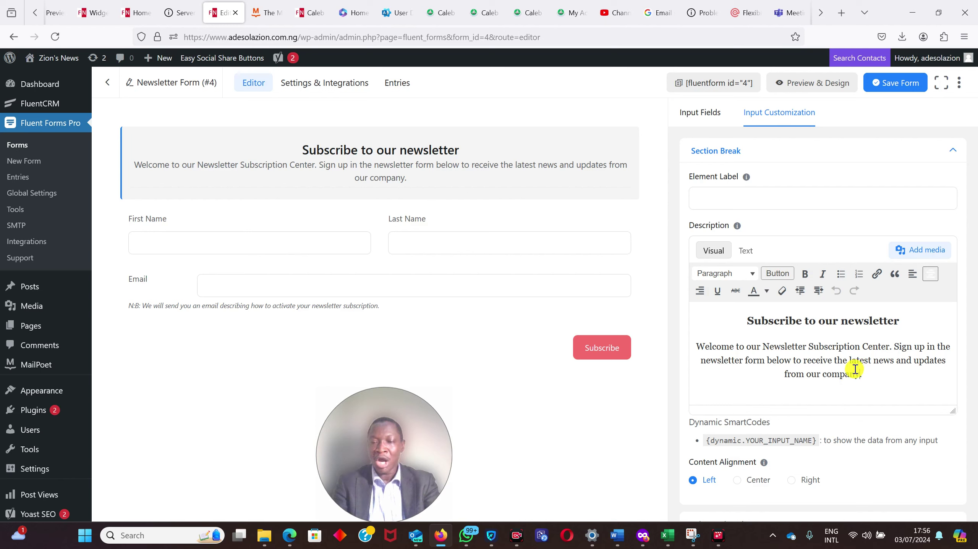
{"action": "left_click", "coordinate": [859, 373]}
{"action": "key", "text": "BackSpace"}
{"action": "key", "text": "BackSpace"}
{"action": "key", "text": "BackSpace"}
{"action": "key", "text": "BackSpace"}
{"action": "key", "text": "BackSpace"}
{"action": "key", "text": "BackSpace"}
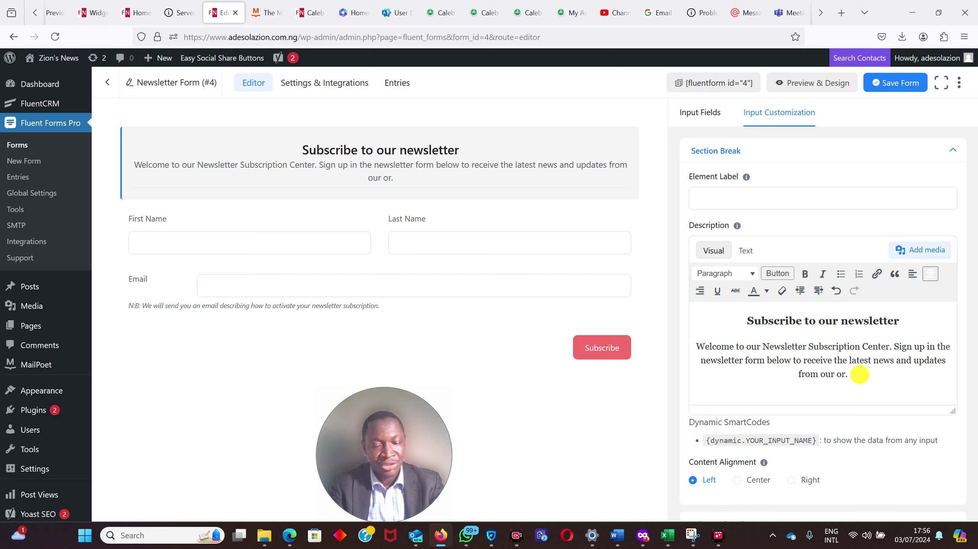
{"action": "type", "text": "organiza"}
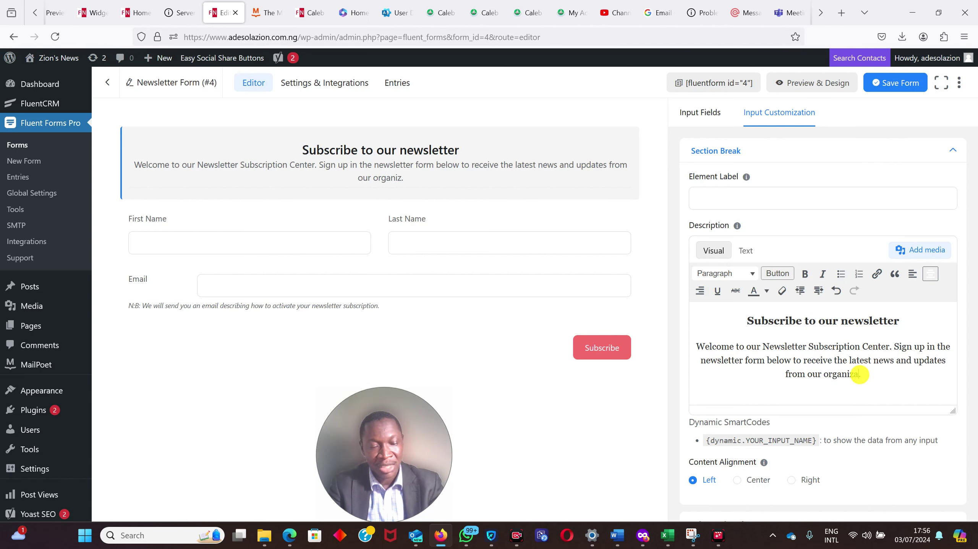
{"action": "type", "text": "tion"}
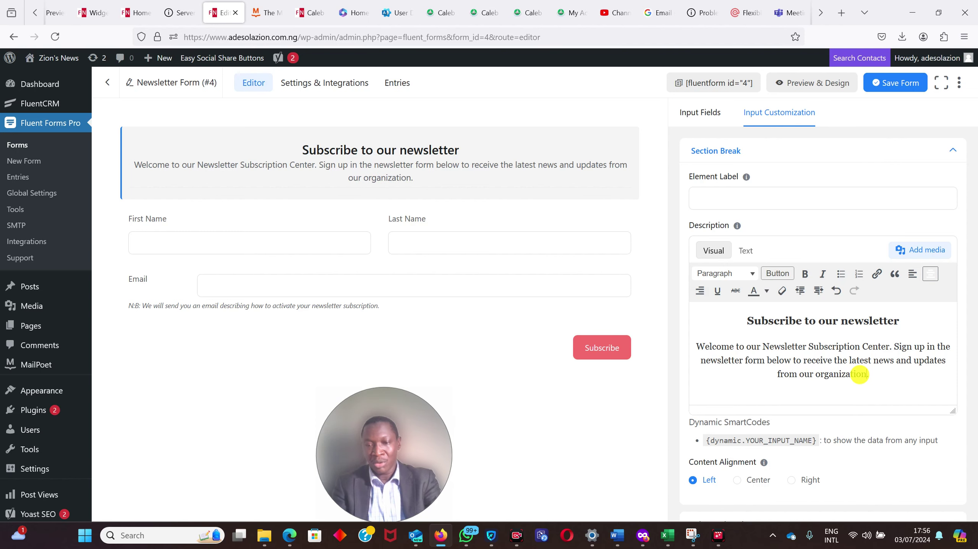
{"action": "left_click_drag", "start_coordinate": [975, 216], "coordinate": [976, 316]}
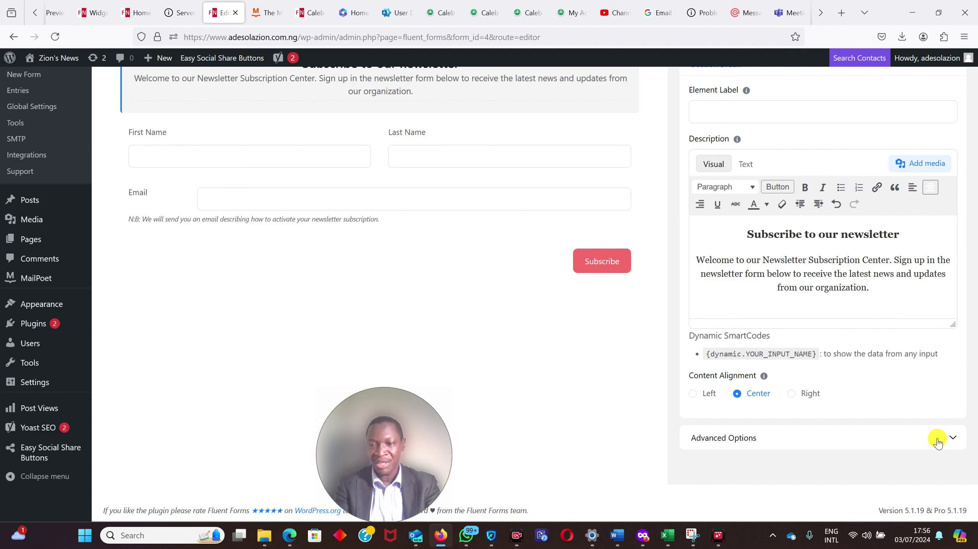
{"action": "left_click", "coordinate": [879, 441]}
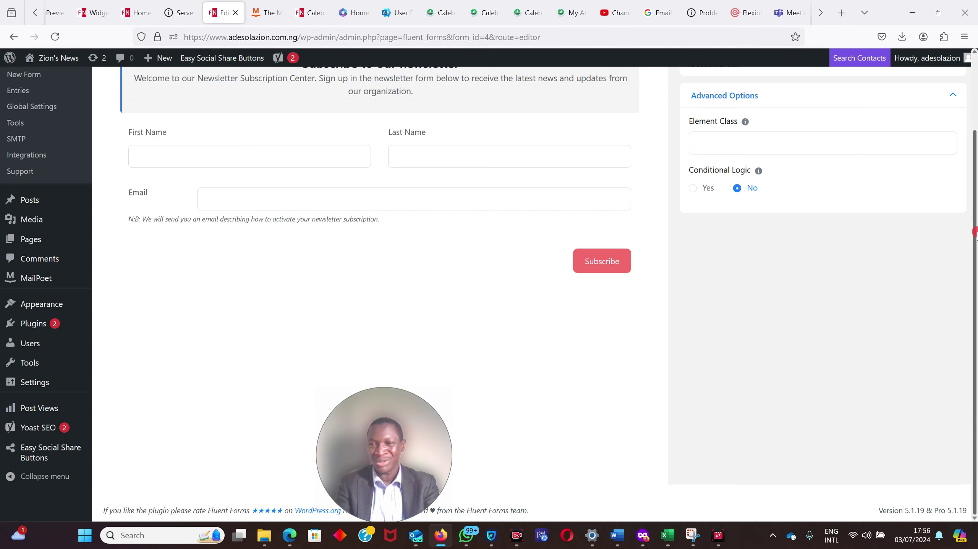
{"action": "scroll", "coordinate": [974, 227], "scroll_direction": "up", "scroll_amount": 3}
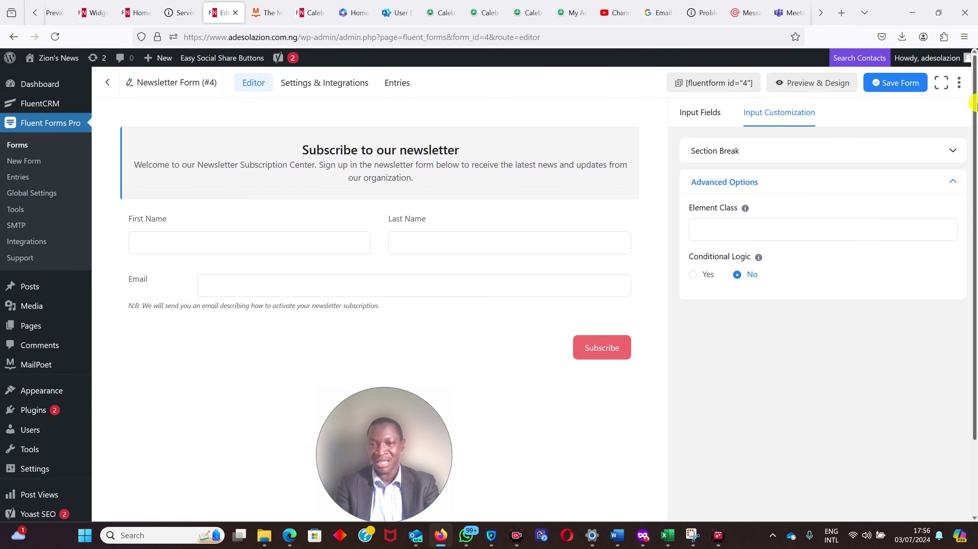
{"action": "left_click", "coordinate": [691, 114]}
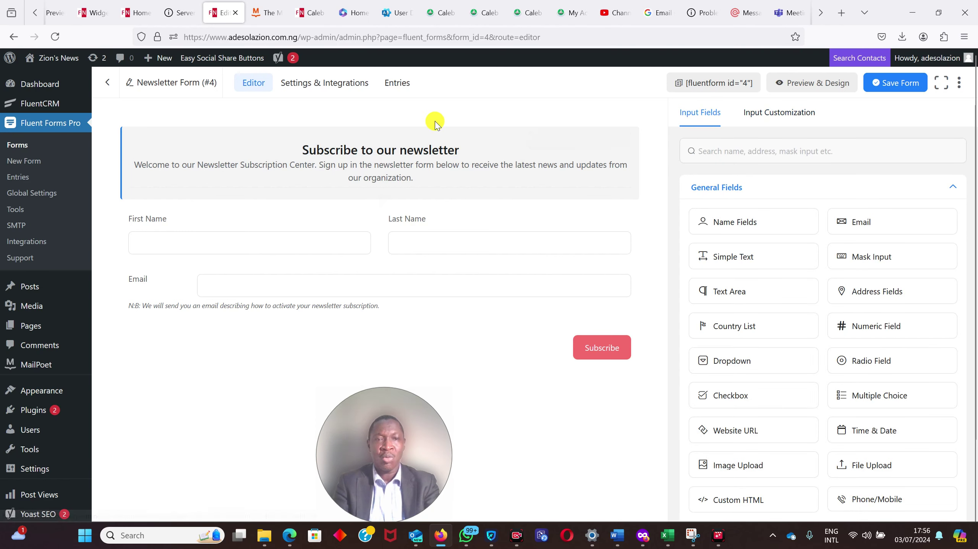
- Stay on the page, save the newsletter form, and go to its Settings & Integrations
{"action": "left_click", "coordinate": [305, 85]}
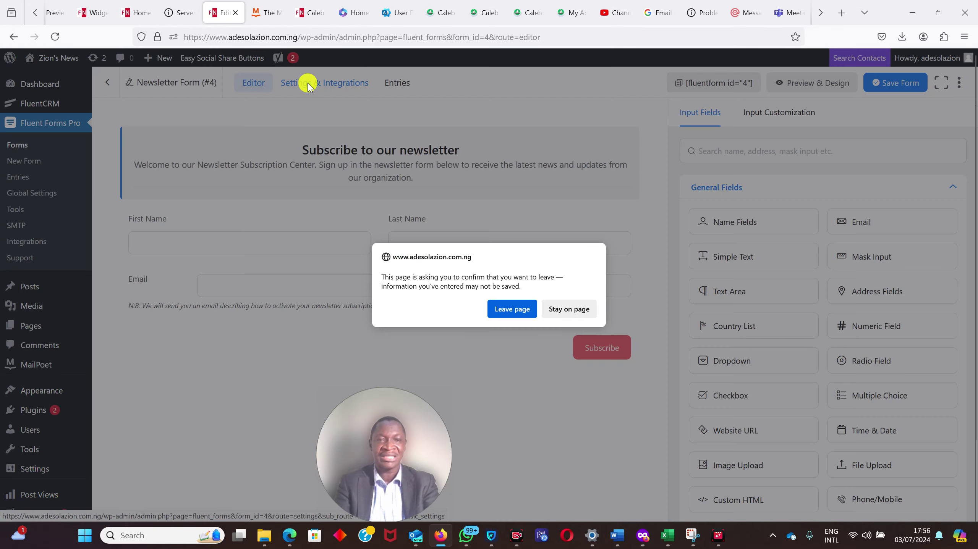
{"action": "left_click", "coordinate": [565, 311]}
{"action": "left_click", "coordinate": [898, 85]}
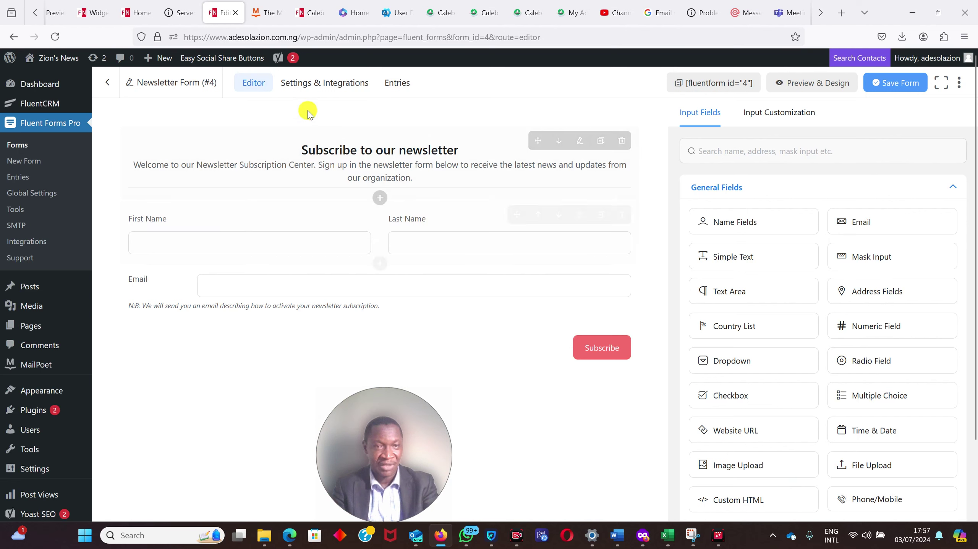
{"action": "left_click", "coordinate": [303, 84]}
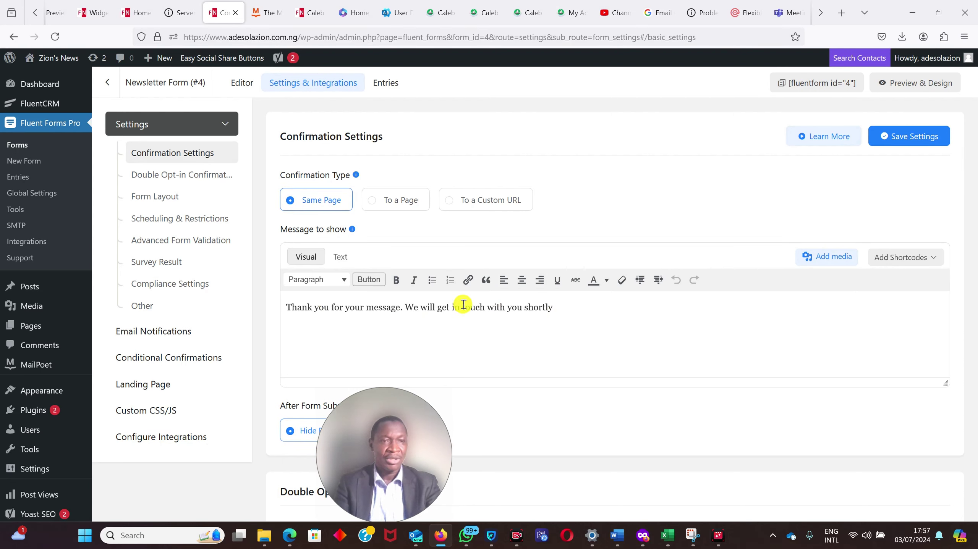
- Review the form's double opt-in confirmation settings
{"action": "left_click", "coordinate": [165, 180]}
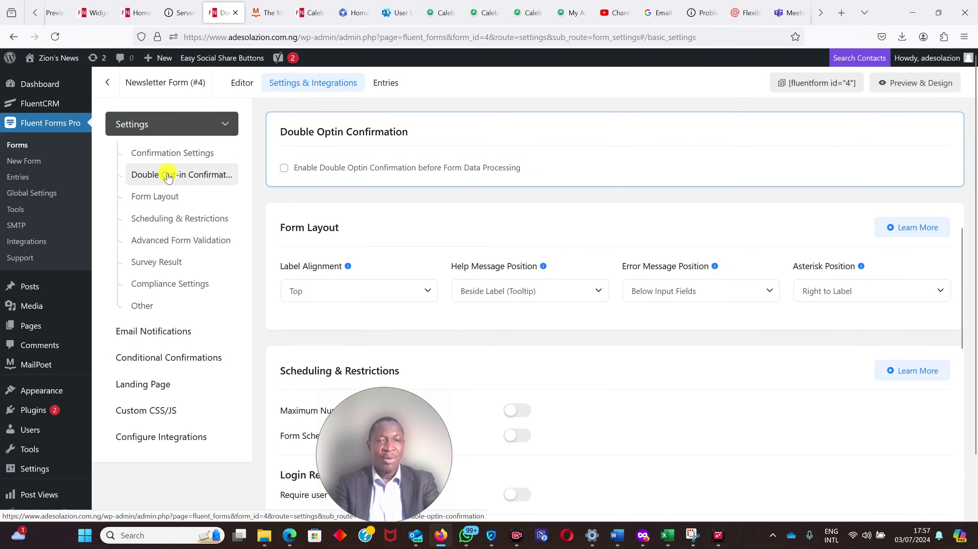
{"action": "left_click_drag", "start_coordinate": [391, 412], "coordinate": [855, 403]}
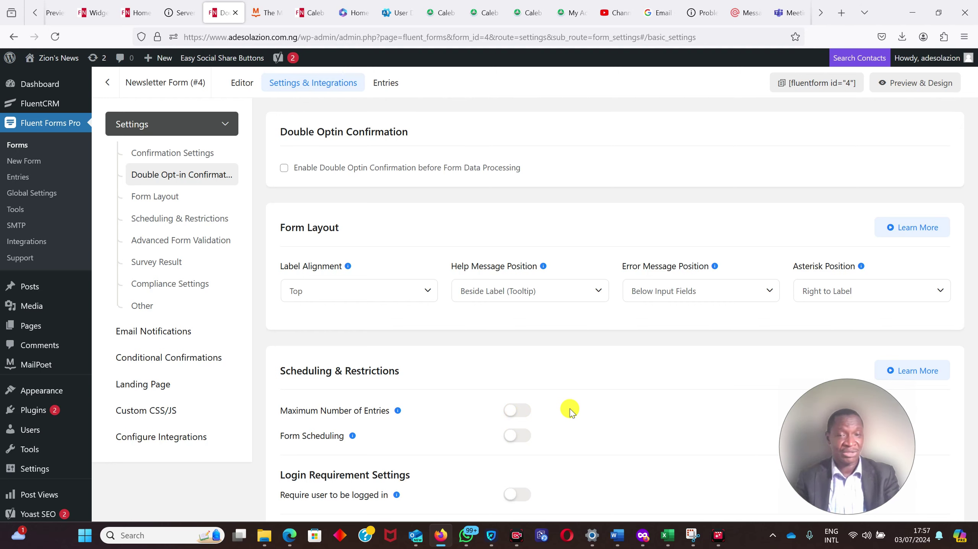
{"action": "scroll", "coordinate": [958, 335], "scroll_direction": "down", "scroll_amount": 2}
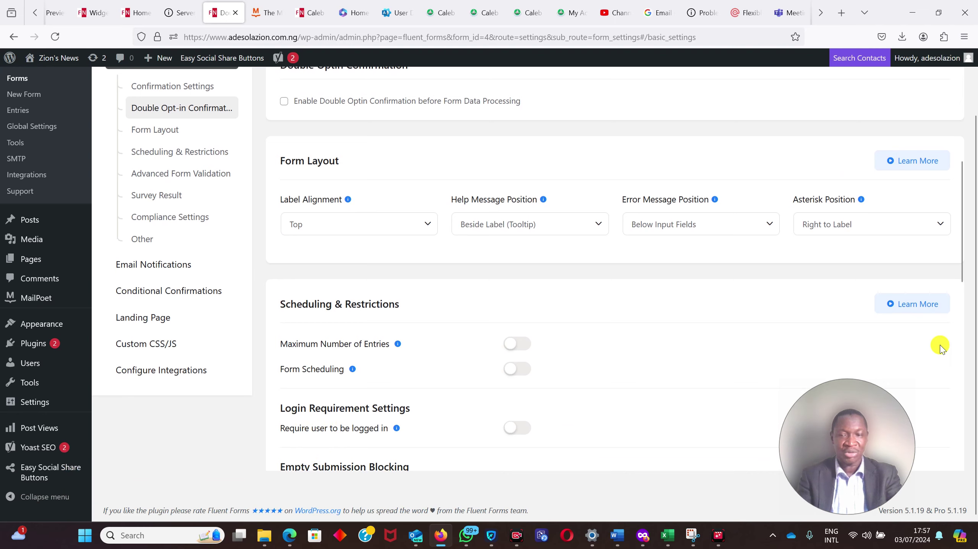
{"action": "left_click_drag", "start_coordinate": [960, 219], "coordinate": [974, 102]}
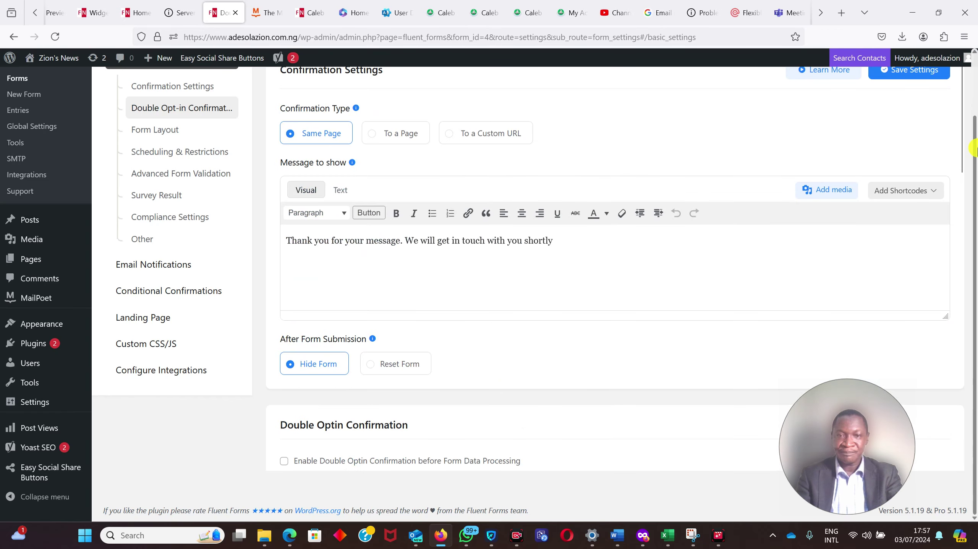
{"action": "scroll", "coordinate": [976, 162], "scroll_direction": "up", "scroll_amount": 2}
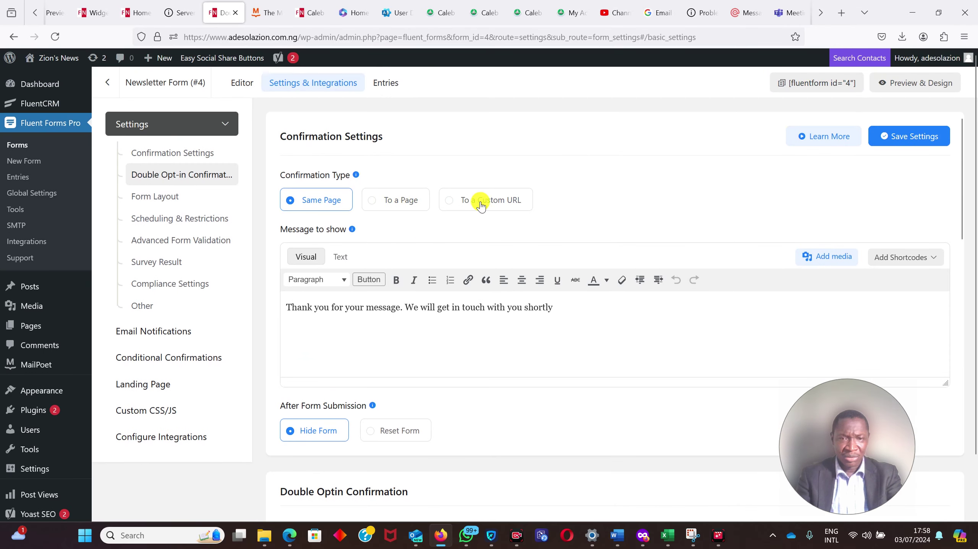
- Browse the layout, scheduling, validation, survey and compliance settings, ending on Email Notifications
{"action": "left_click", "coordinate": [158, 204]}
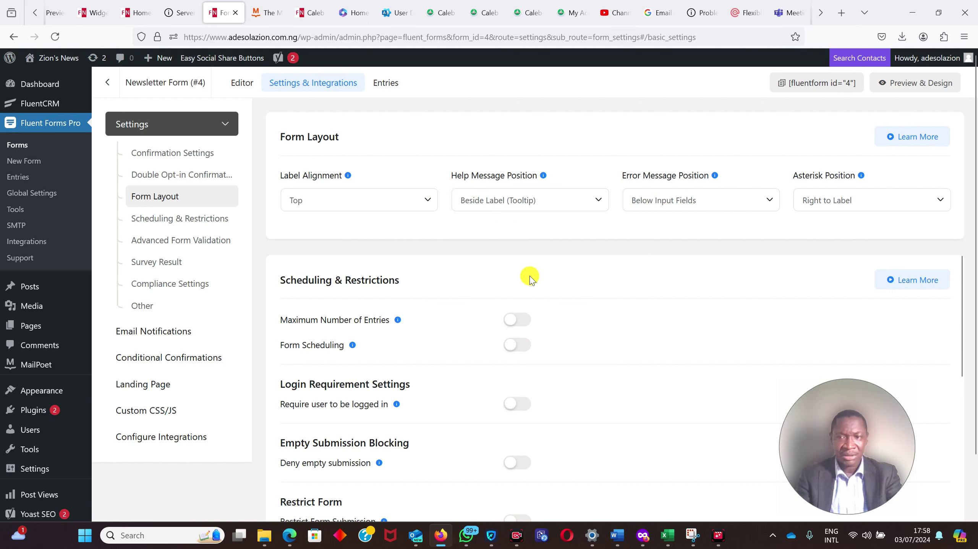
{"action": "left_click", "coordinate": [181, 223]}
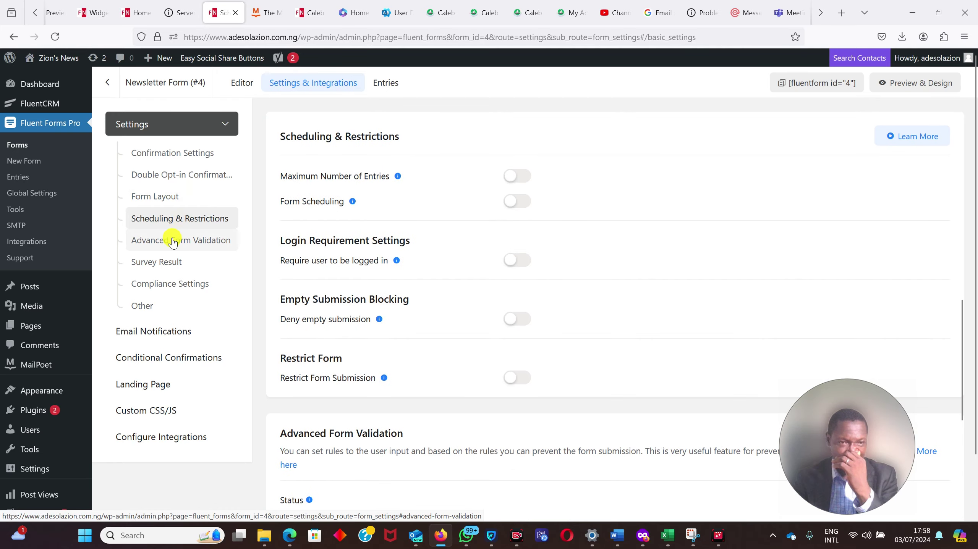
{"action": "left_click", "coordinate": [171, 242]}
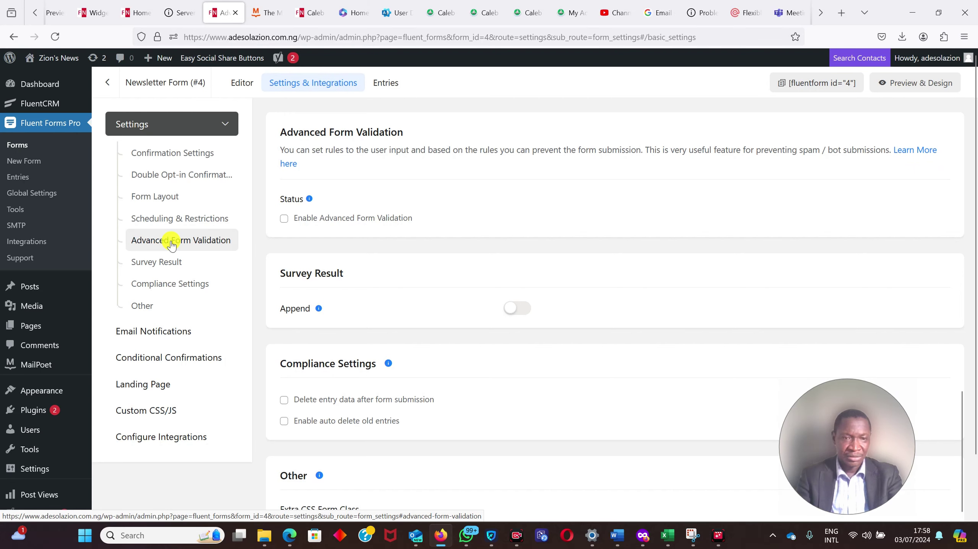
{"action": "left_click", "coordinate": [162, 263]}
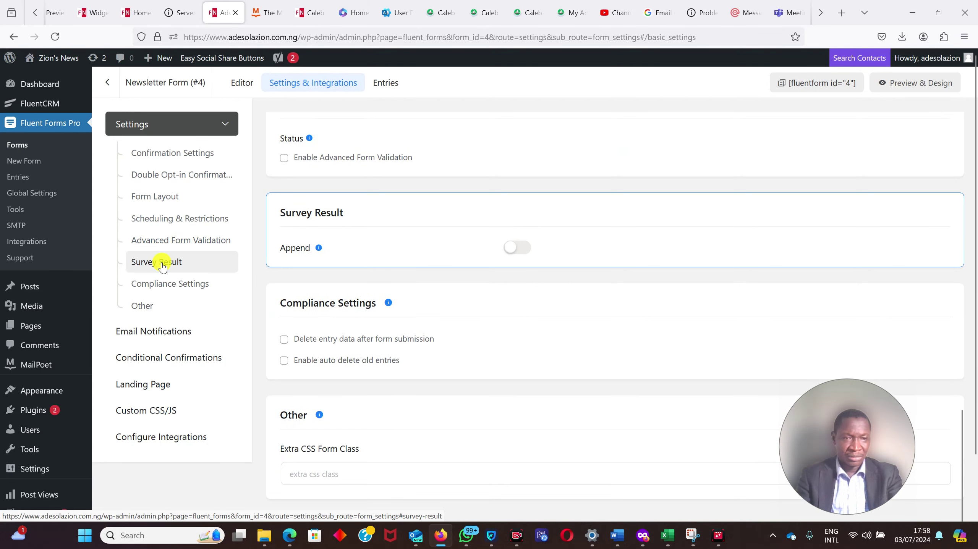
{"action": "left_click", "coordinate": [169, 292]}
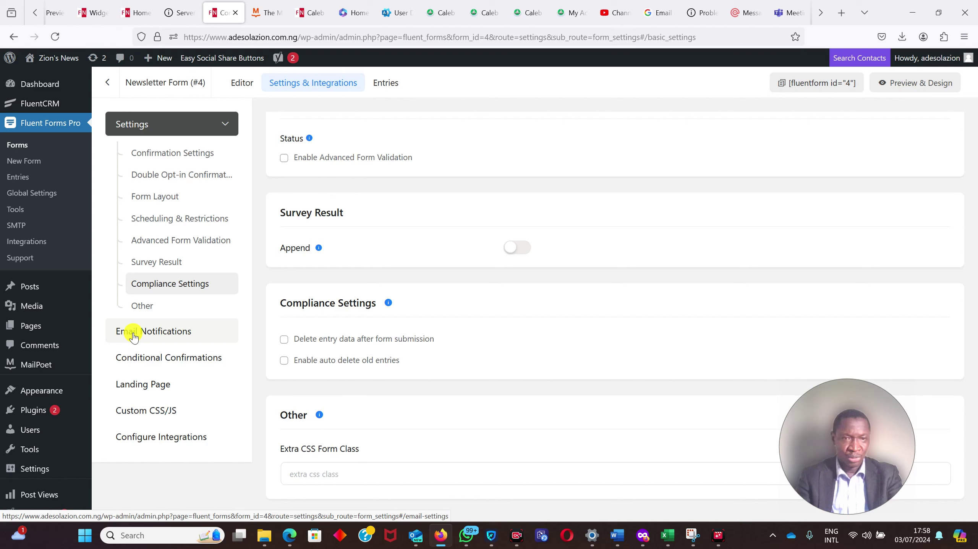
{"action": "left_click", "coordinate": [133, 334]}
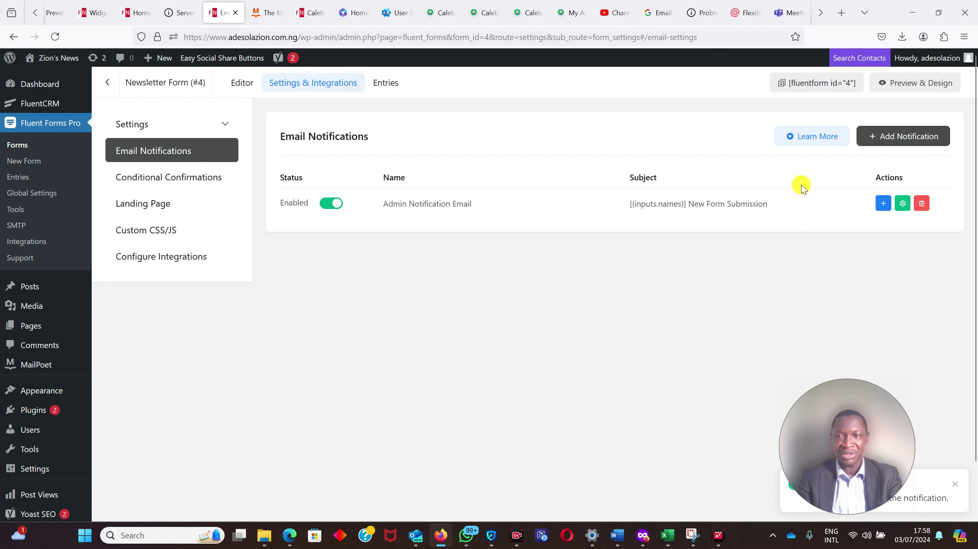
- Go via Conditional Confirmations to the form's Landing Page settings
{"action": "left_click", "coordinate": [182, 178]}
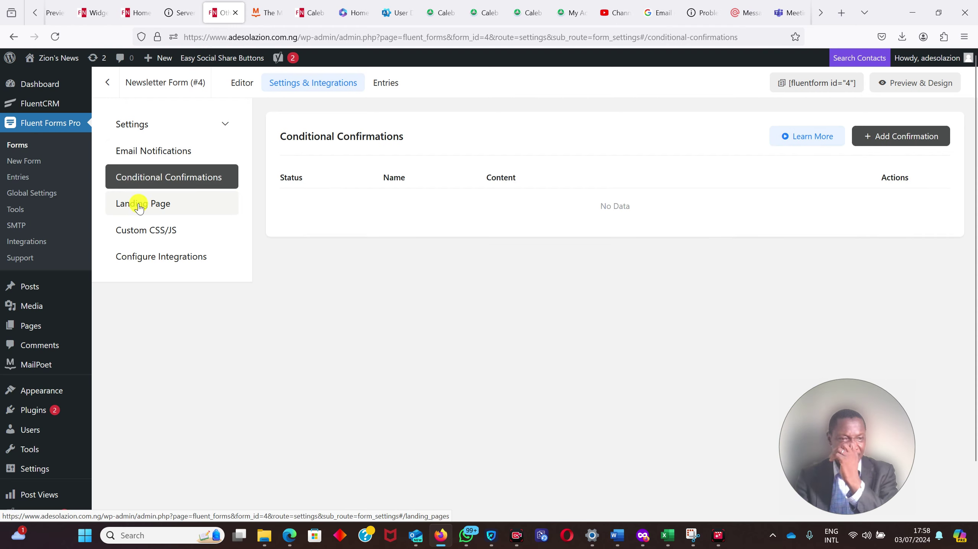
{"action": "left_click", "coordinate": [139, 204]}
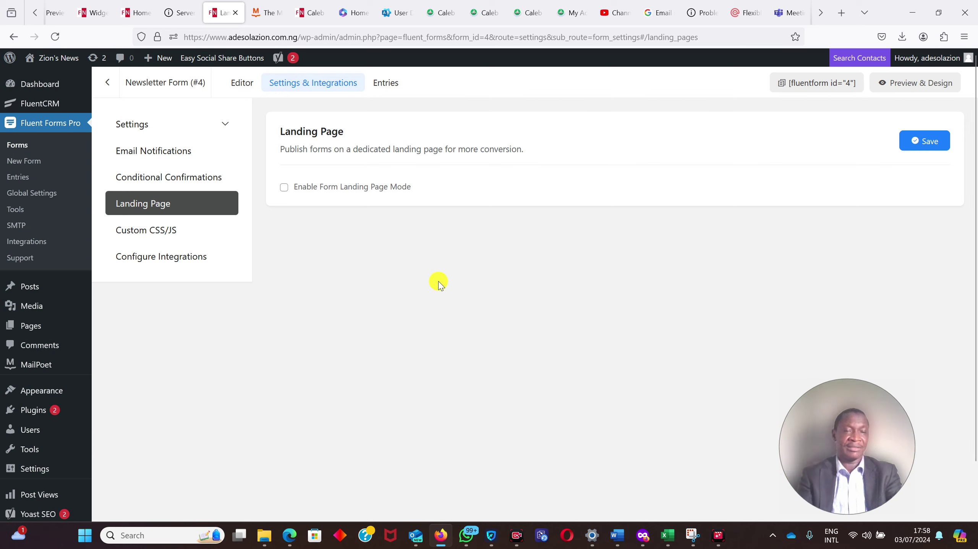
- Enable Form Landing Page Mode and select the preview's landing page URL
{"action": "left_click", "coordinate": [279, 188]}
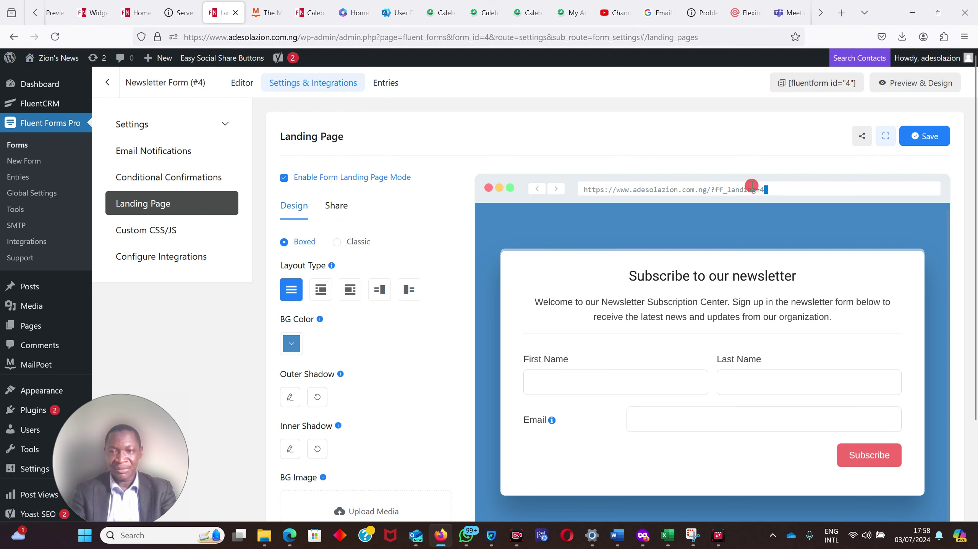
{"action": "left_click_drag", "start_coordinate": [752, 186], "coordinate": [679, 201]}
{"action": "left_click_drag", "start_coordinate": [580, 199], "coordinate": [580, 199]}
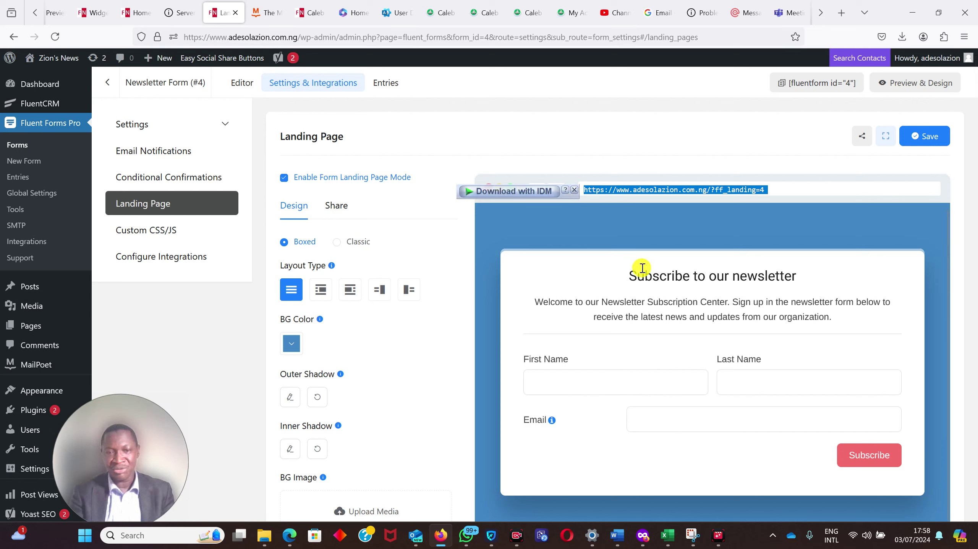
{"action": "left_click", "coordinate": [591, 269]}
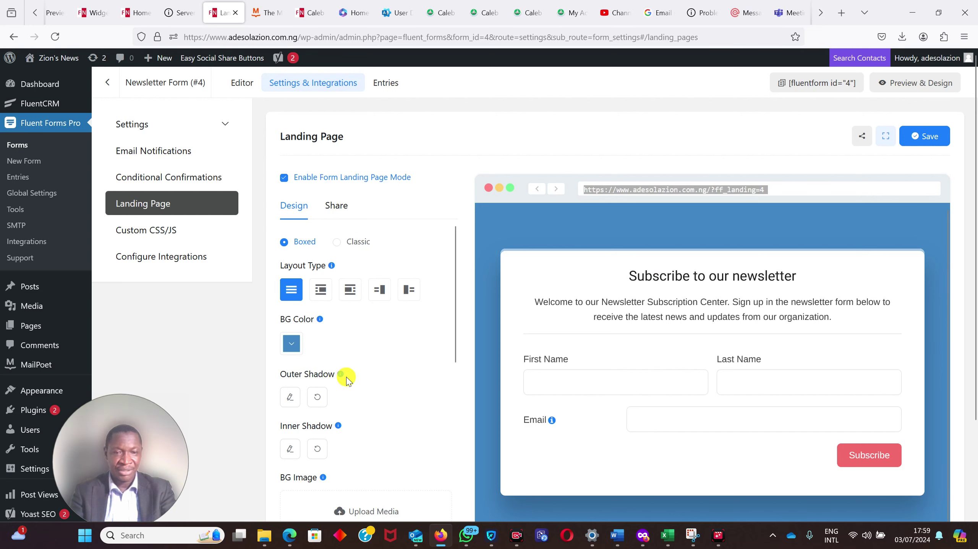
- Give the outer shadow a horizontal offset of 5 and Inset position
{"action": "left_click", "coordinate": [290, 398]}
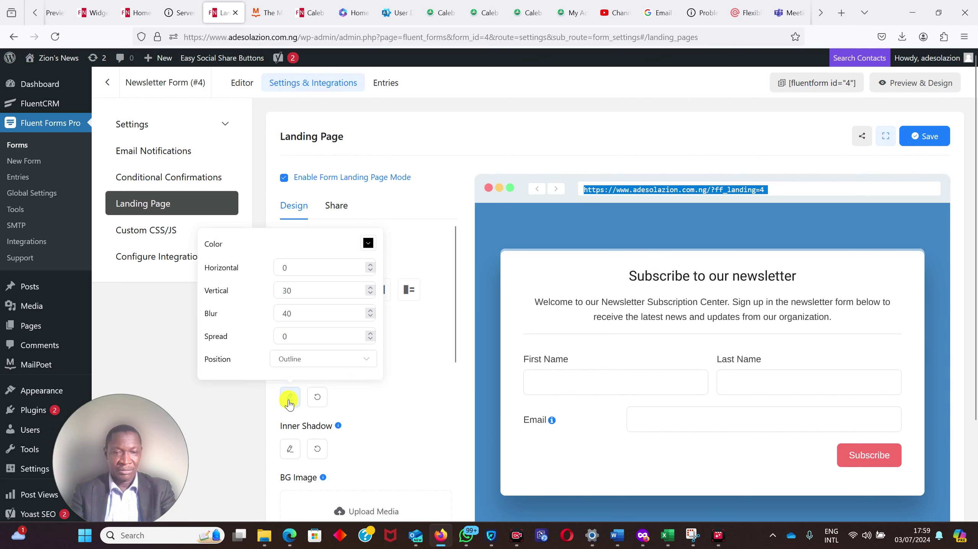
{"action": "left_click", "coordinate": [324, 268]}
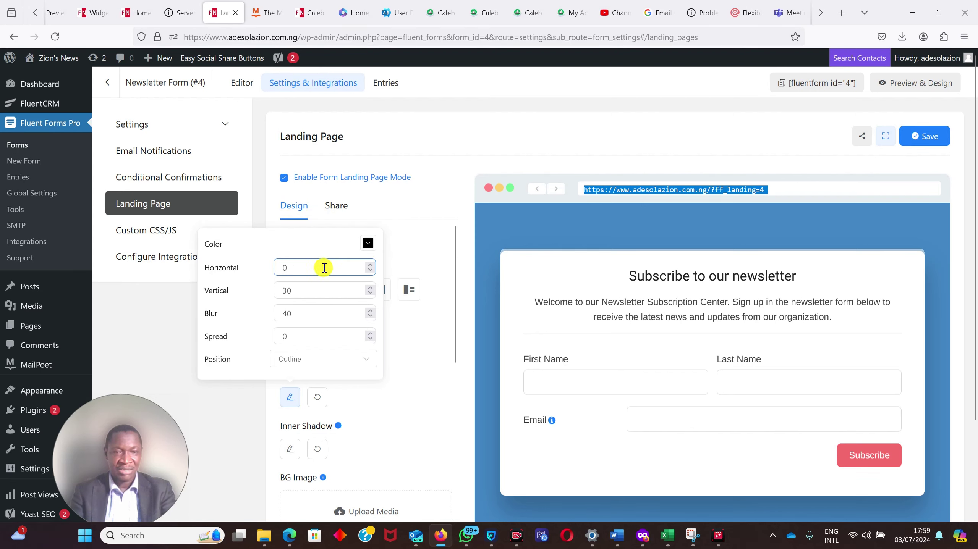
{"action": "left_click_drag", "start_coordinate": [317, 268], "coordinate": [240, 265]}
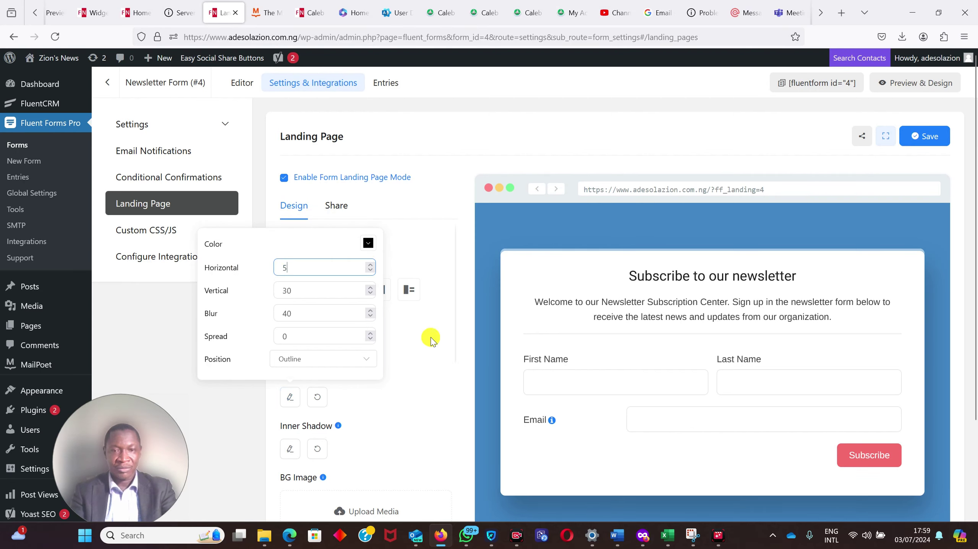
{"action": "left_click", "coordinate": [301, 363]}
{"action": "left_click", "coordinate": [287, 407]}
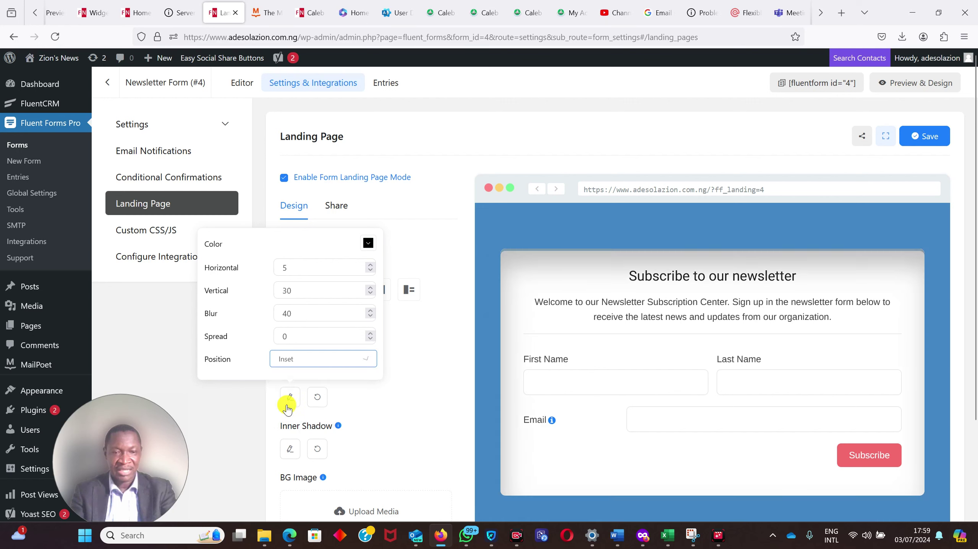
{"action": "left_click", "coordinate": [424, 385]}
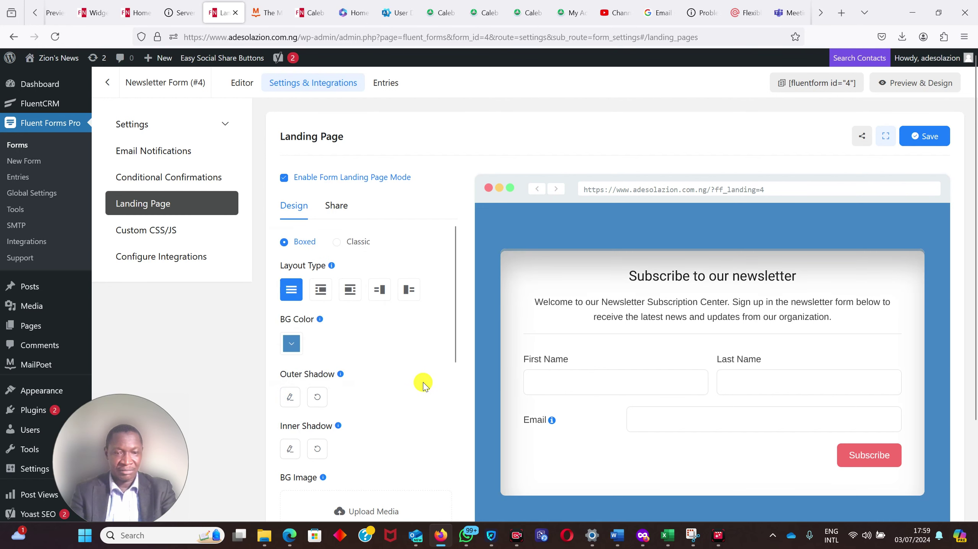
{"action": "mouse_move", "coordinate": [323, 479]}
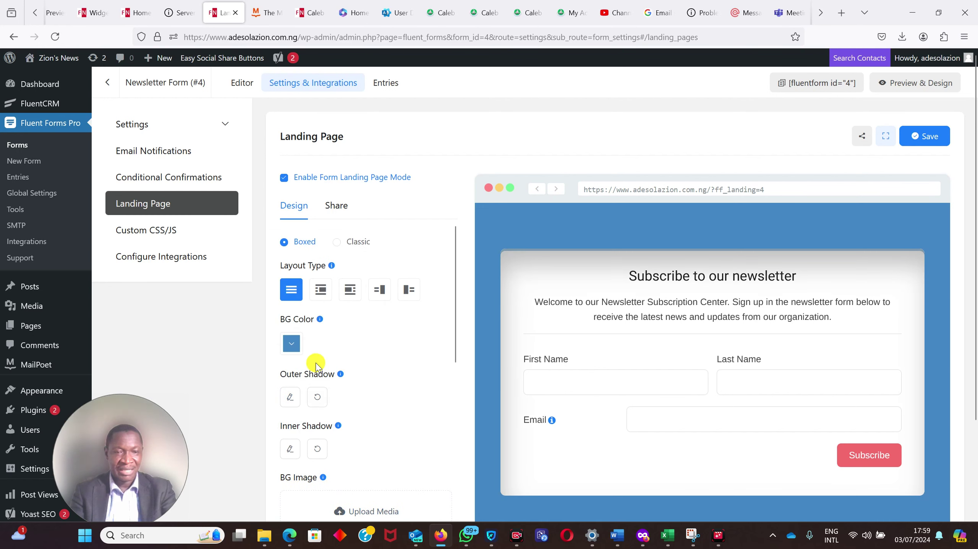
- Set the page background colour to orange #C47842 and select the landing page URL to copy
{"action": "left_click", "coordinate": [291, 344]}
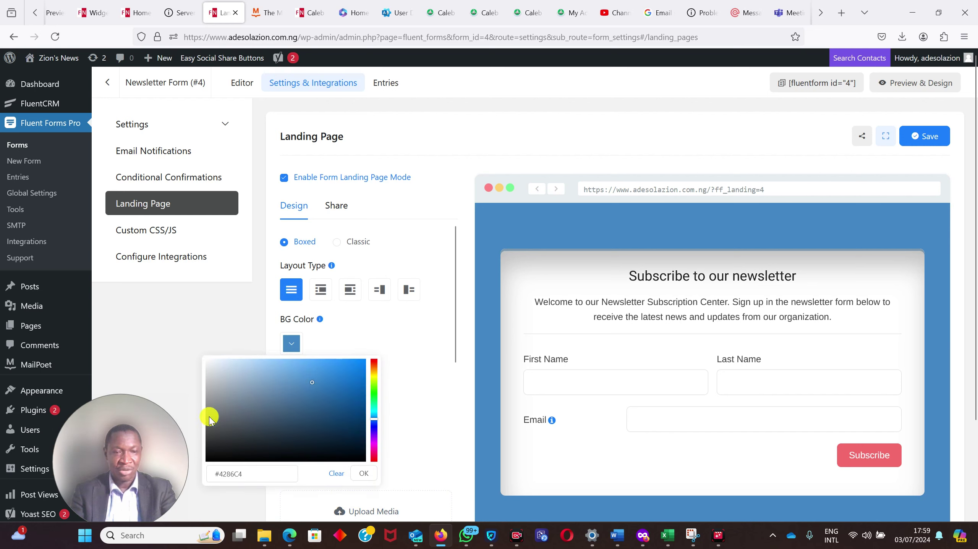
{"action": "left_click", "coordinate": [374, 369]}
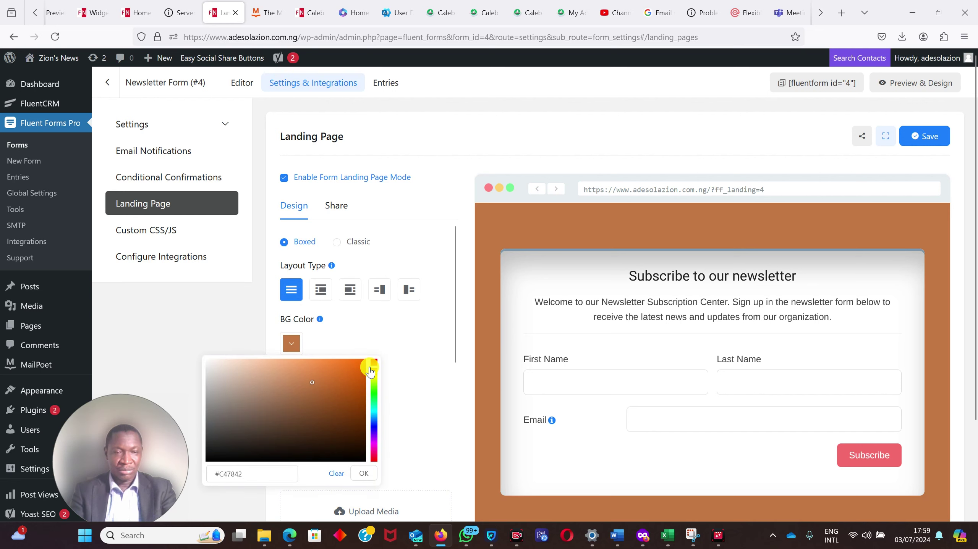
{"action": "left_click", "coordinate": [404, 403]}
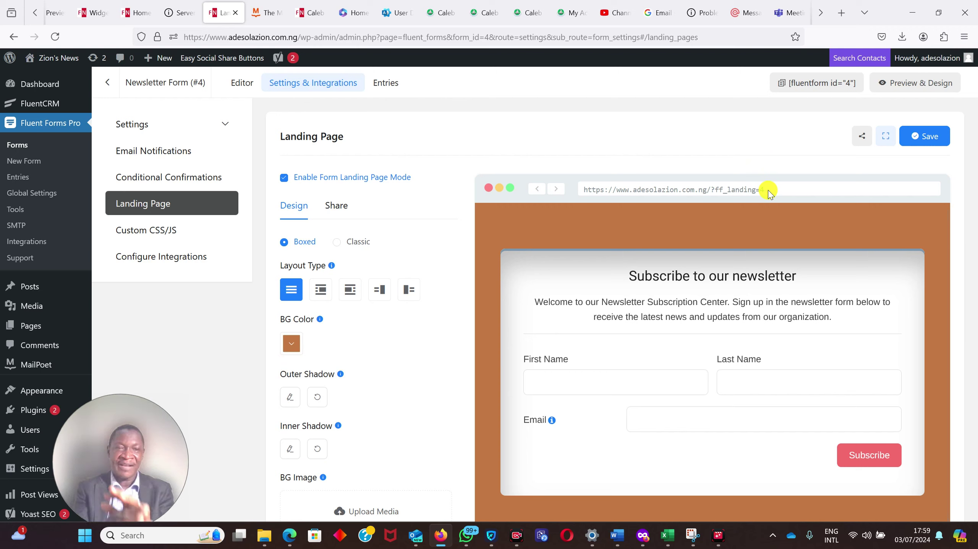
{"action": "left_click_drag", "start_coordinate": [769, 193], "coordinate": [579, 201]}
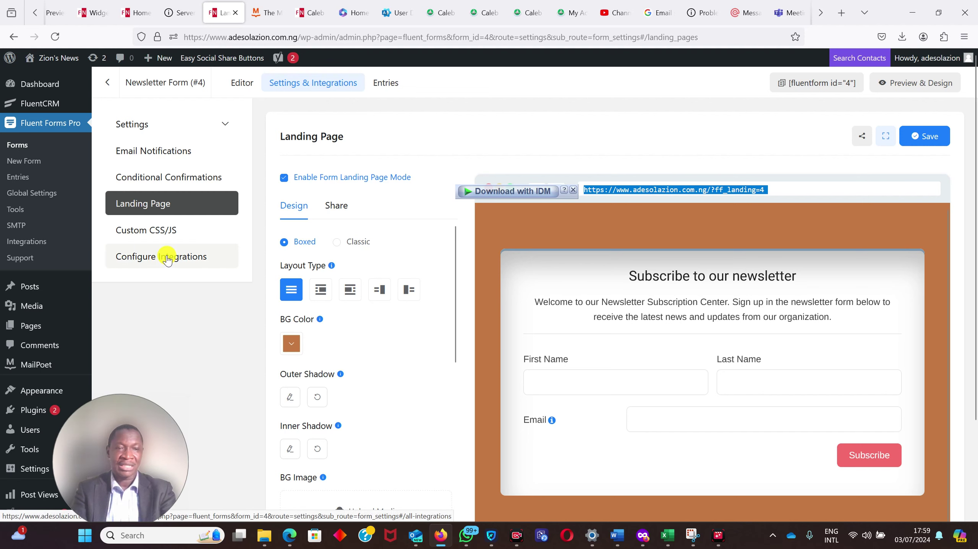
- Return from the confirmation settings to the Newsletter Form (#4) editor
{"action": "left_click", "coordinate": [163, 121]}
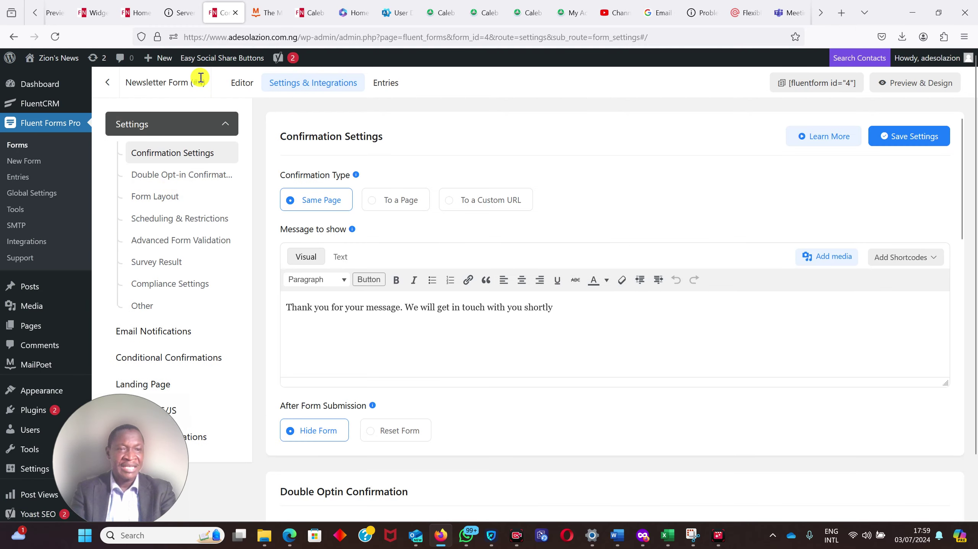
{"action": "left_click", "coordinate": [247, 85]}
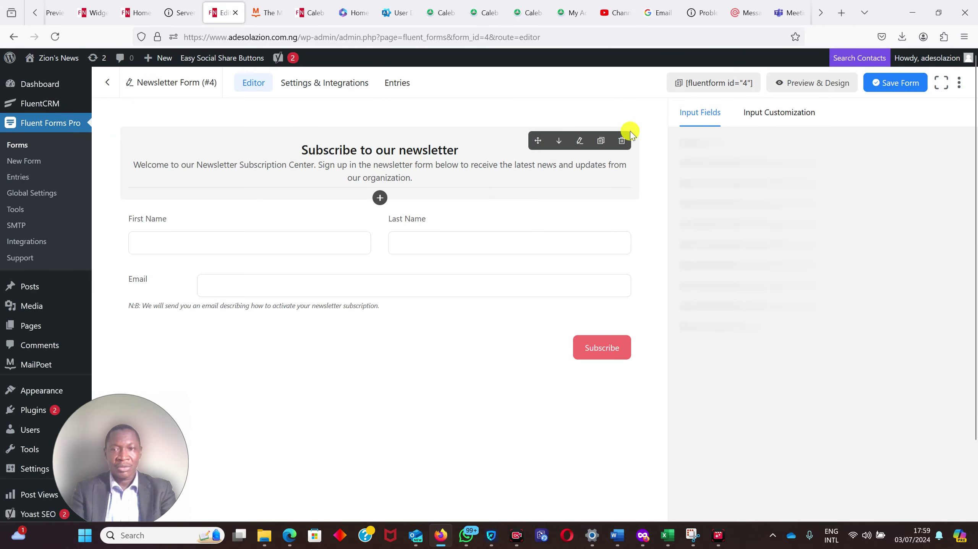
- Retitle Newsletter form #4 as 'My Newsletter form' in the Rename Form dialog
{"action": "left_click", "coordinate": [149, 86]}
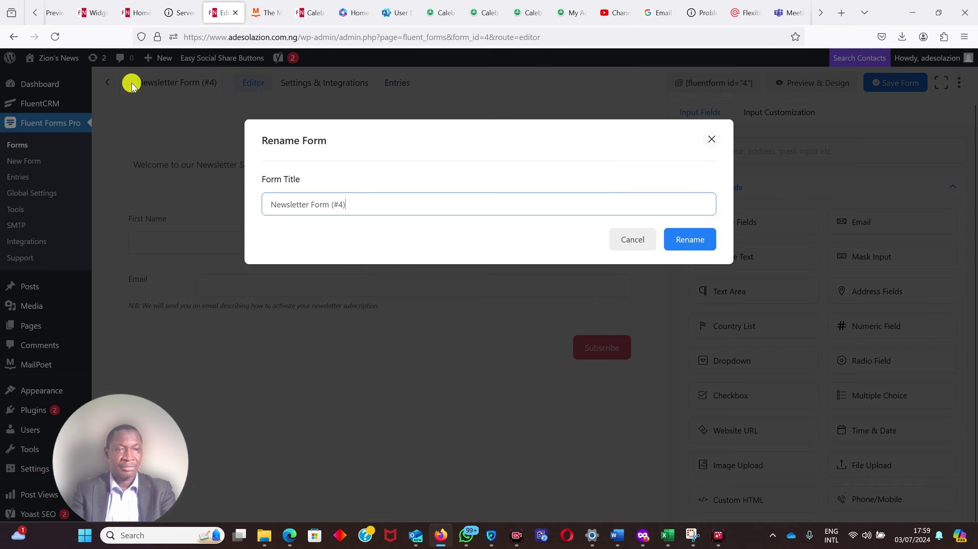
{"action": "left_click_drag", "start_coordinate": [347, 206], "coordinate": [218, 193]}
{"action": "type", "text": "My"}
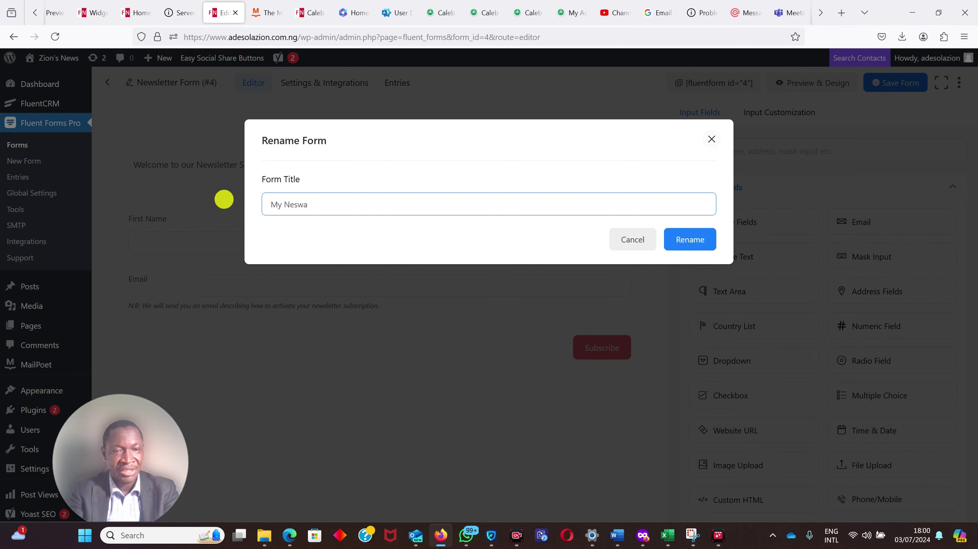
{"action": "type", "text": " Nesw"}
{"action": "key", "text": "BackSpace"}
{"action": "key", "text": "BackSpace"}
{"action": "type", "text": "w"}
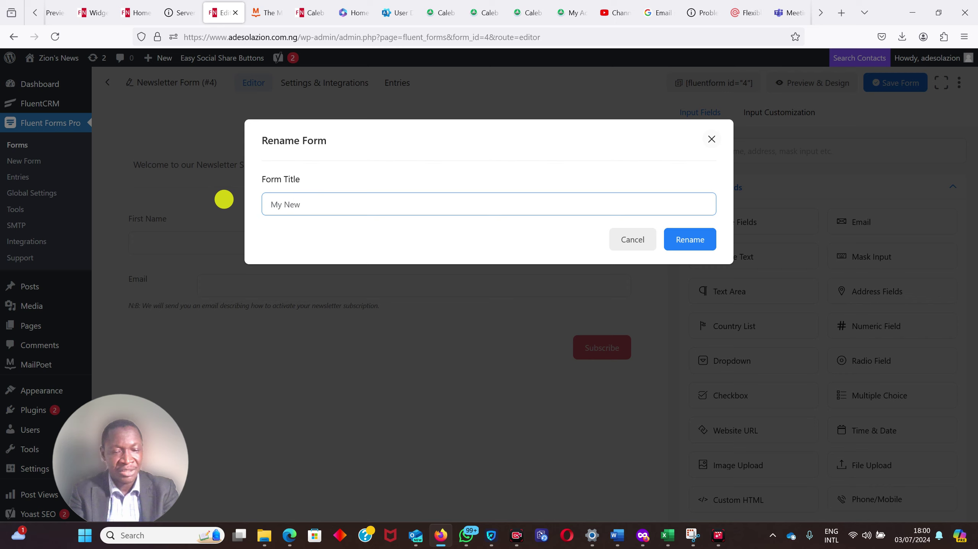
{"action": "type", "text": "sletter"}
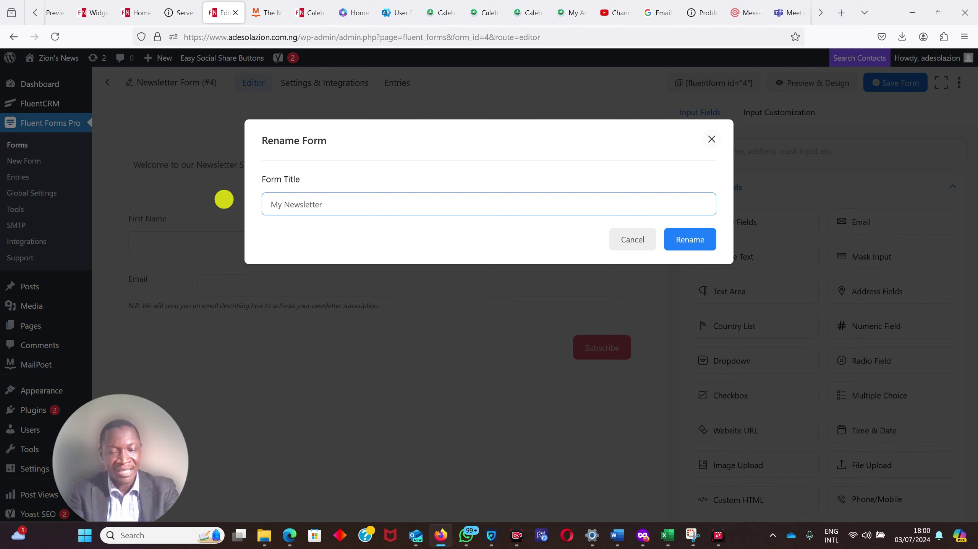
{"action": "type", "text": " form"}
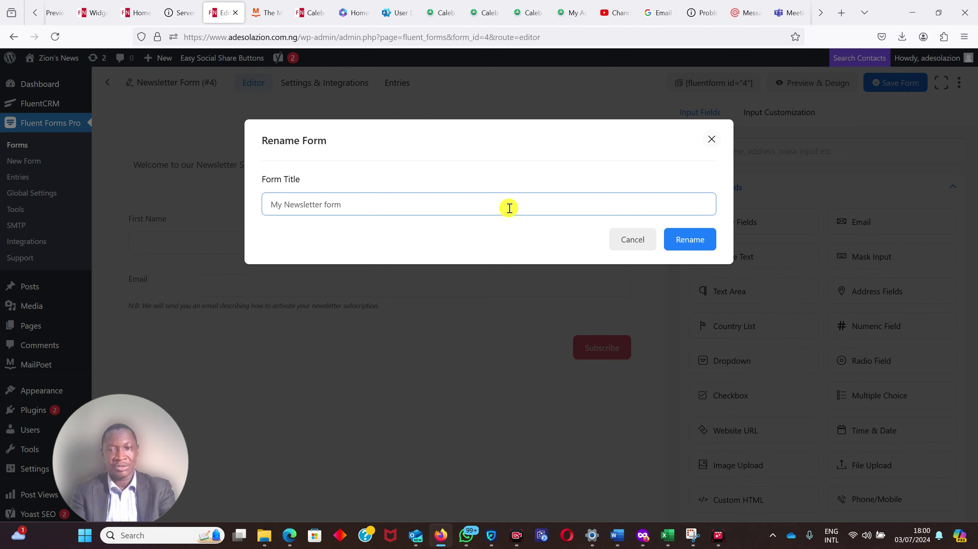
{"action": "left_click", "coordinate": [697, 243]}
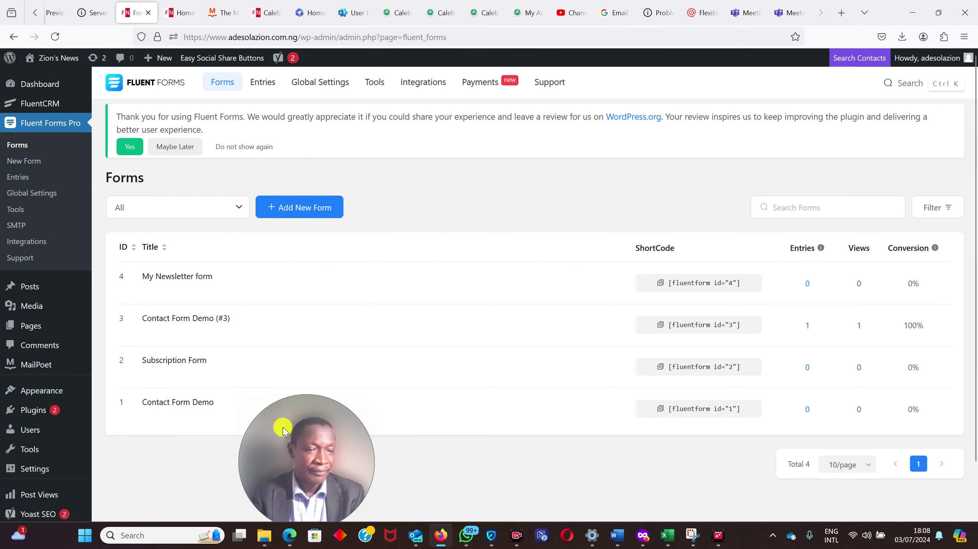
- Go to Appearance > Widgets
{"action": "mouse_move", "coordinate": [41, 389]}
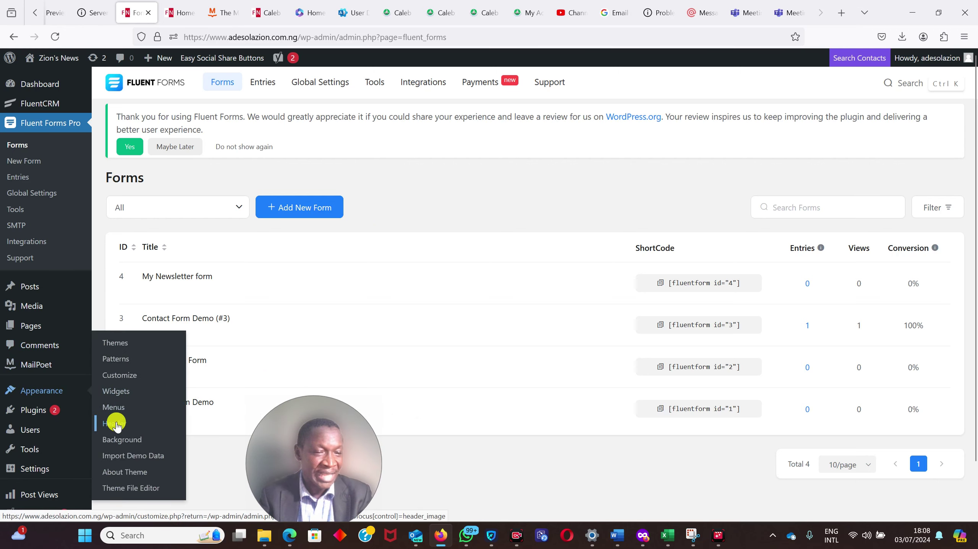
{"action": "left_click", "coordinate": [113, 393]}
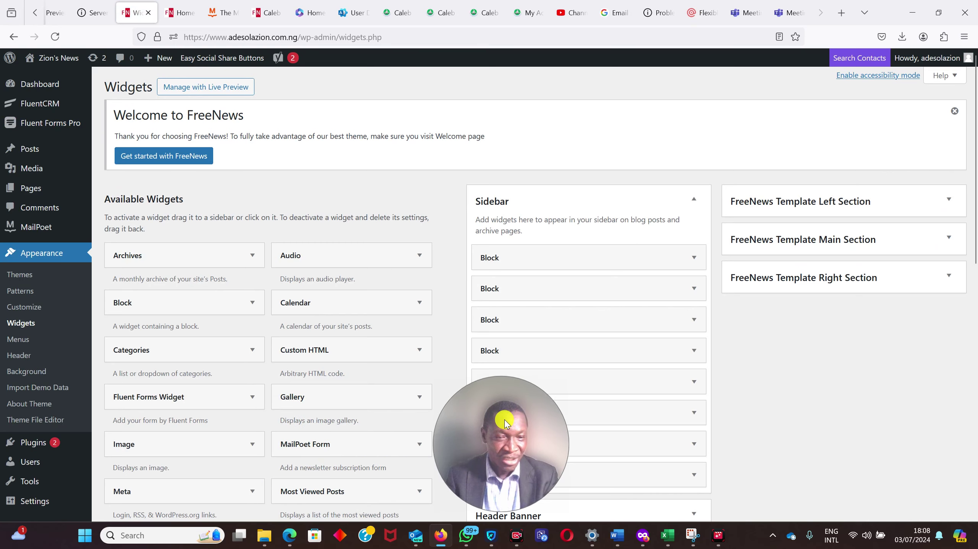
{"action": "left_click", "coordinate": [184, 7]}
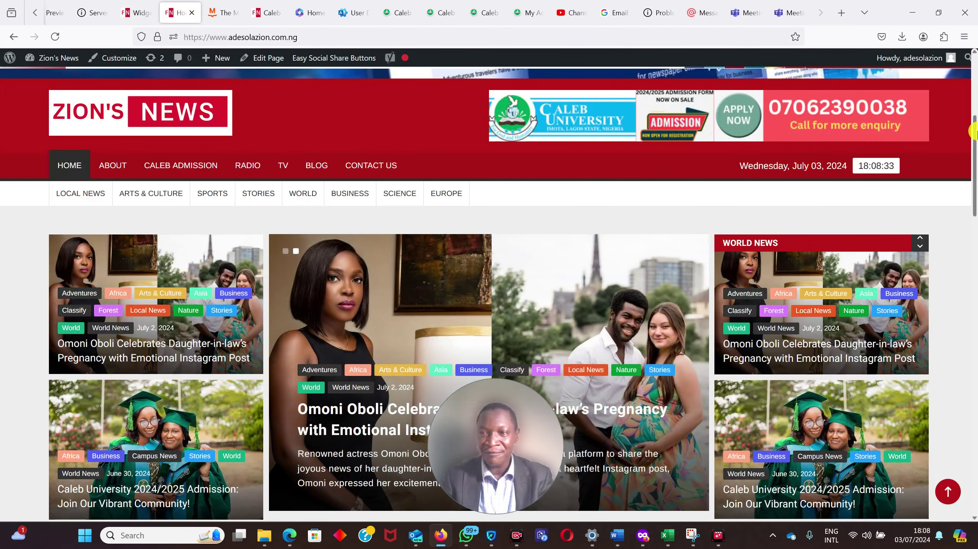
{"action": "left_click_drag", "start_coordinate": [976, 148], "coordinate": [975, 288]}
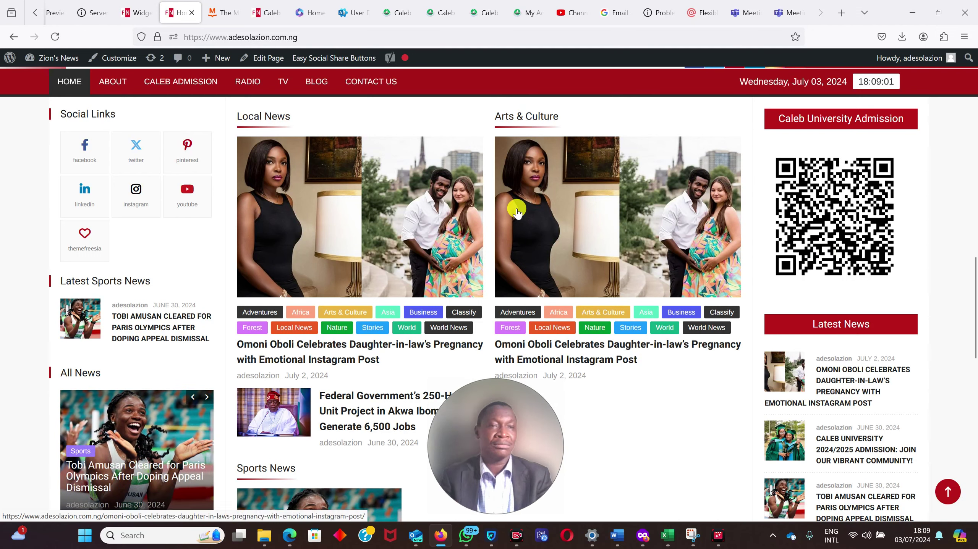
{"action": "left_click", "coordinate": [141, 17]}
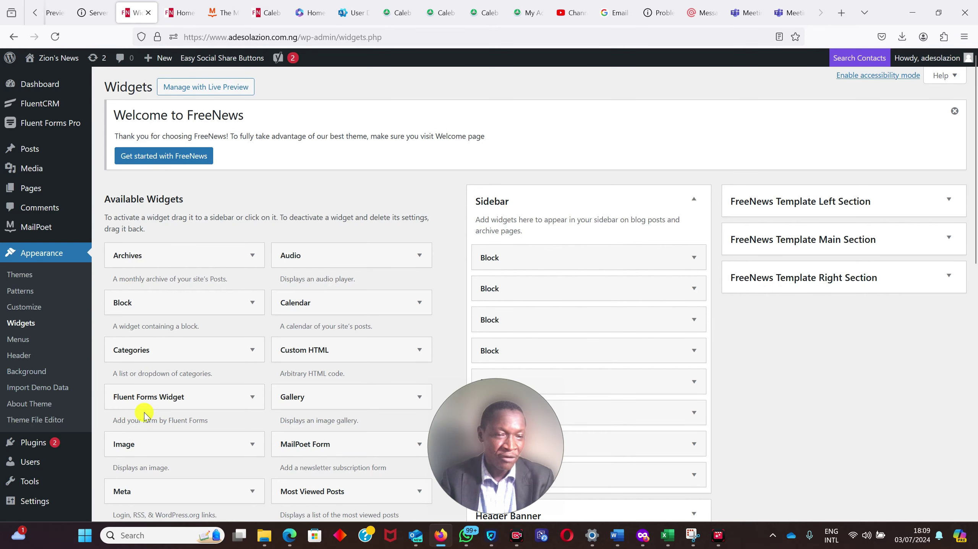
- Add the Fluent Forms Widget to the FreeNews Template Right Section
{"action": "left_click", "coordinate": [251, 397]}
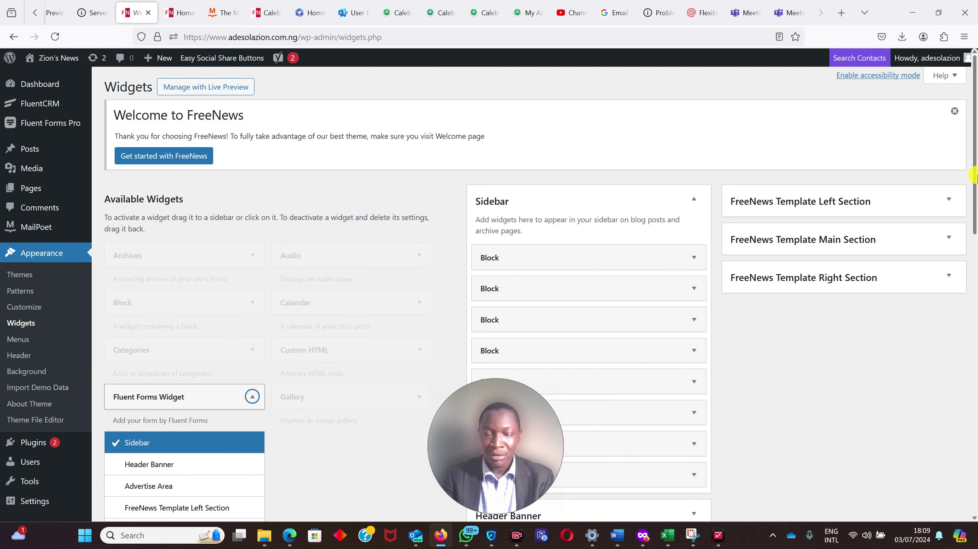
{"action": "left_click_drag", "start_coordinate": [974, 175], "coordinate": [974, 246]}
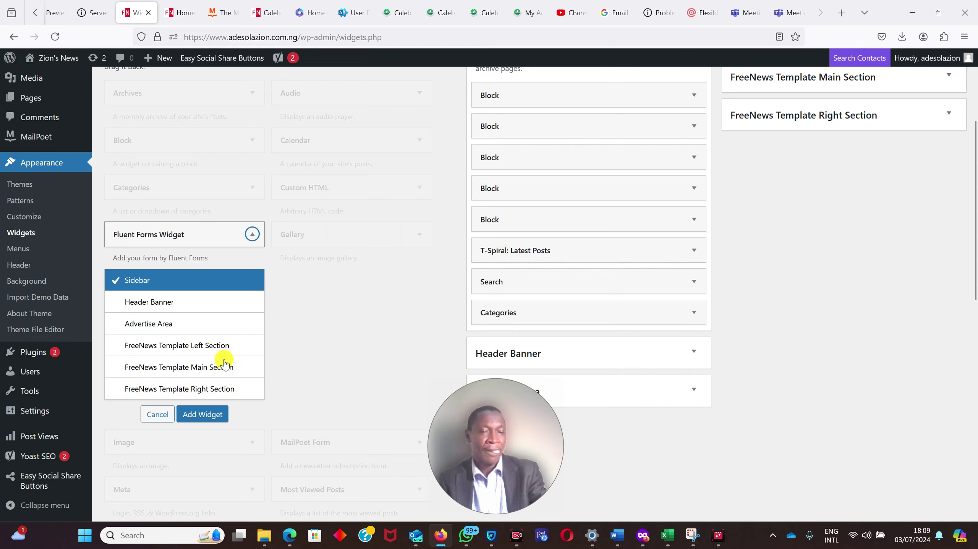
{"action": "left_click", "coordinate": [176, 389]}
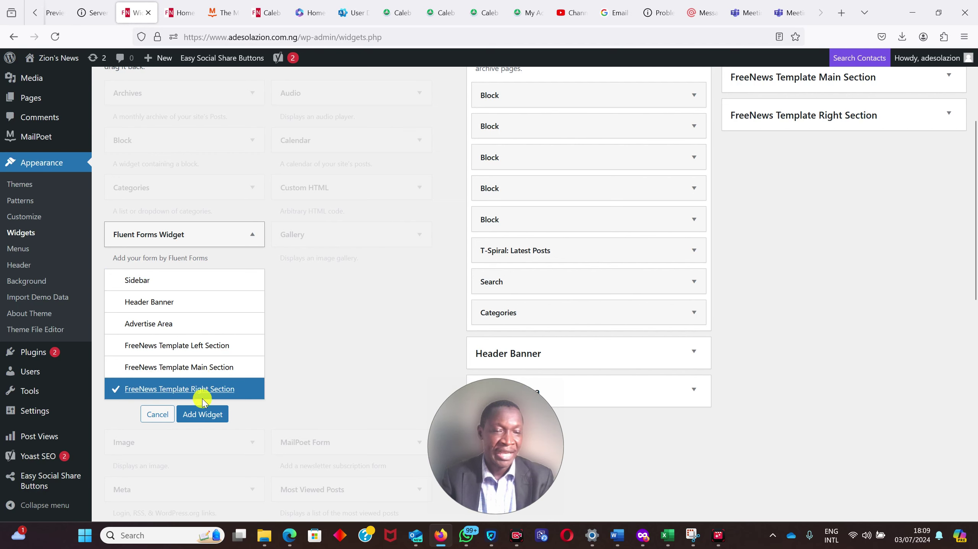
{"action": "left_click", "coordinate": [211, 416]}
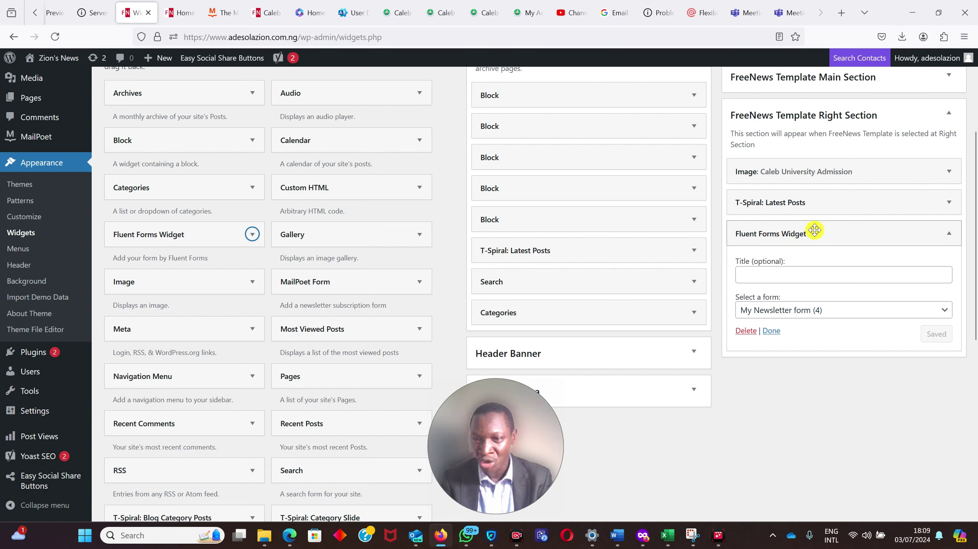
- Move the widget above T-Spiral: Latest Posts, title it Newsletter Subscription, and save
{"action": "left_click_drag", "start_coordinate": [815, 230], "coordinate": [812, 199]}
{"action": "left_click_drag", "start_coordinate": [813, 196], "coordinate": [812, 195]}
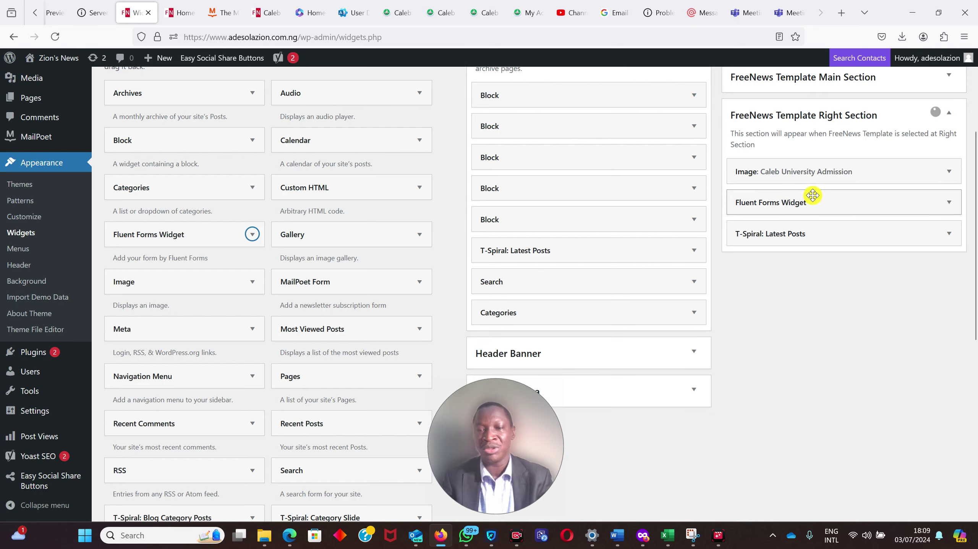
{"action": "left_click", "coordinate": [947, 204]}
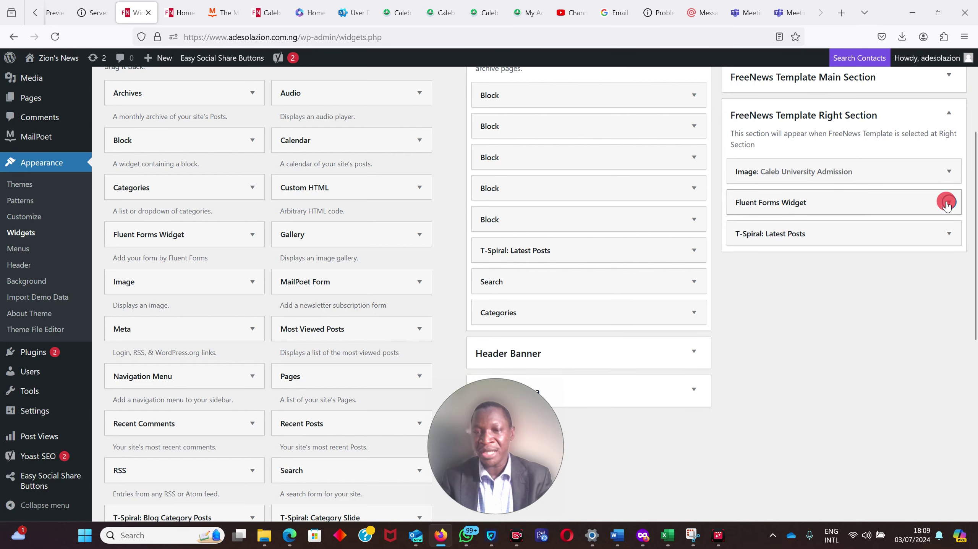
{"action": "left_click", "coordinate": [781, 238]}
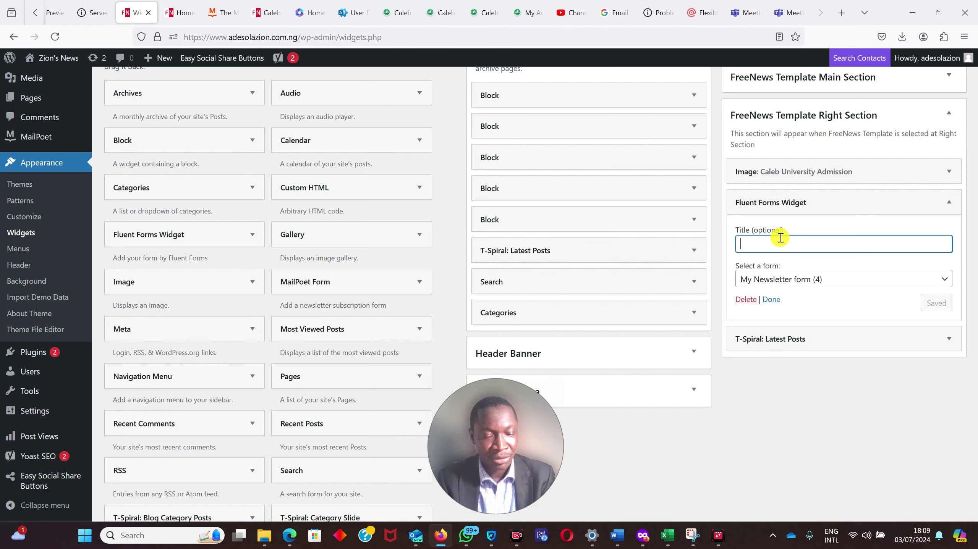
{"action": "type", "text": "New"}
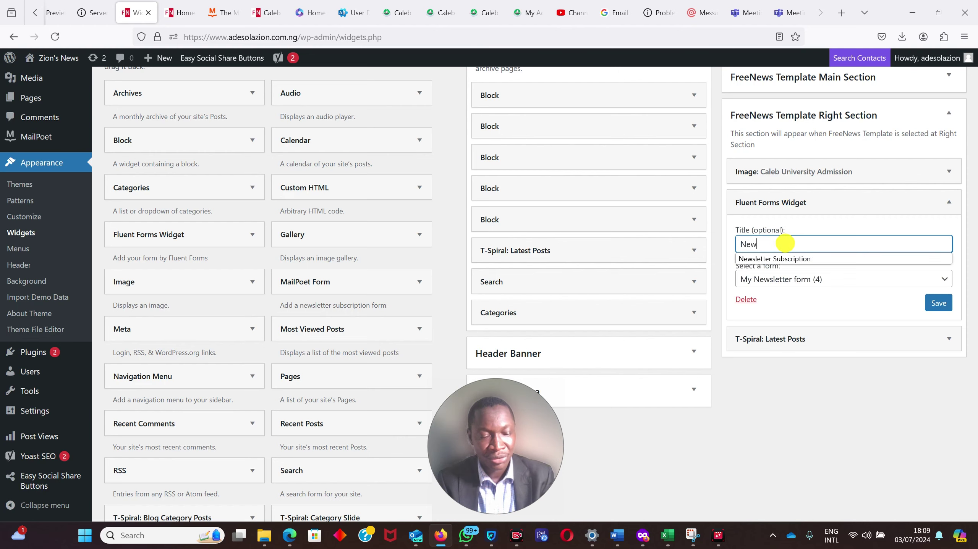
{"action": "type", "text": "s"}
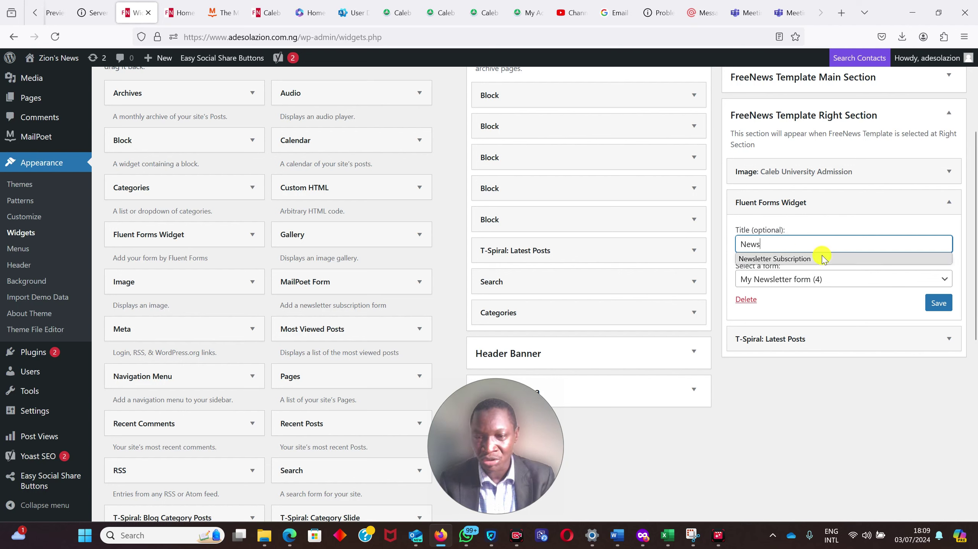
{"action": "left_click", "coordinate": [822, 259]}
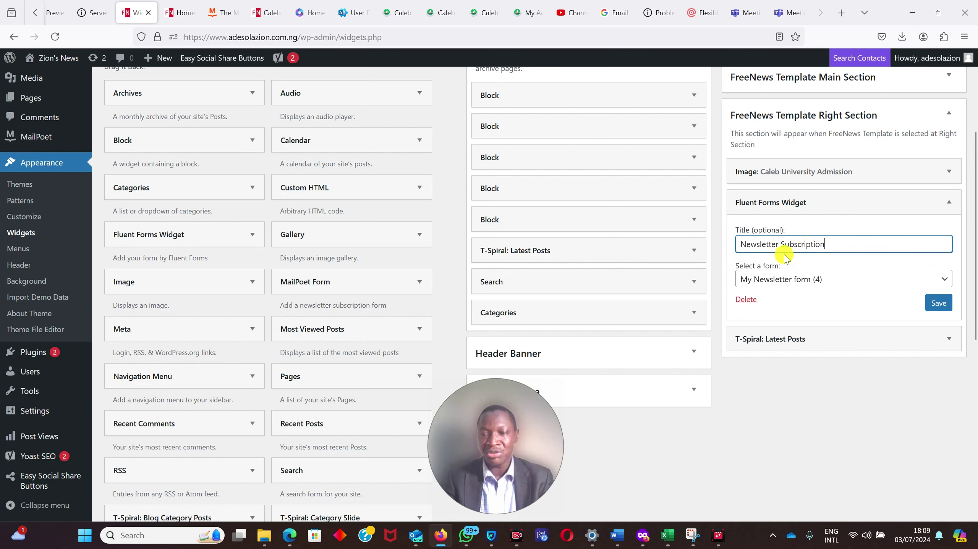
{"action": "left_click", "coordinate": [937, 305]}
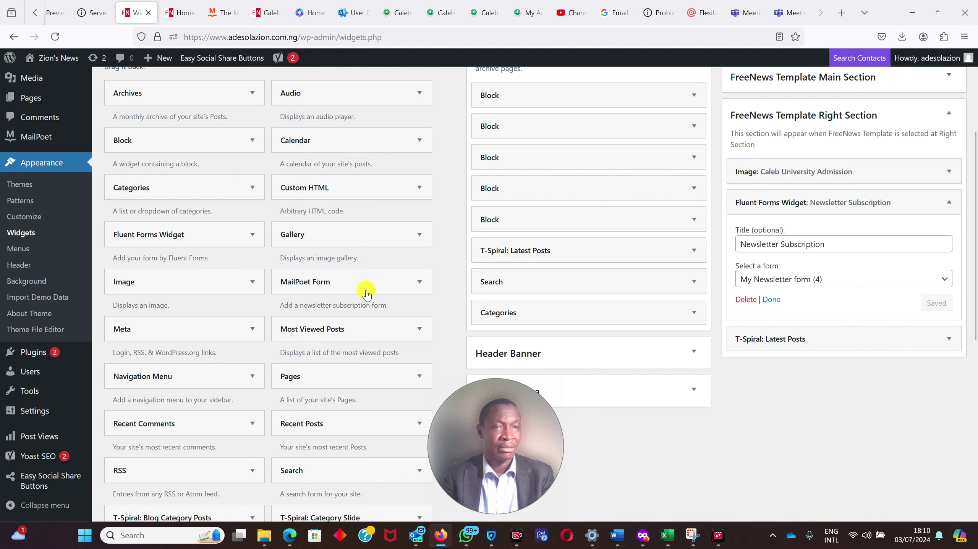
- Reload the Home tab and scroll to the Newsletter Subscription form in the right sidebar
{"action": "left_click", "coordinate": [177, 13]}
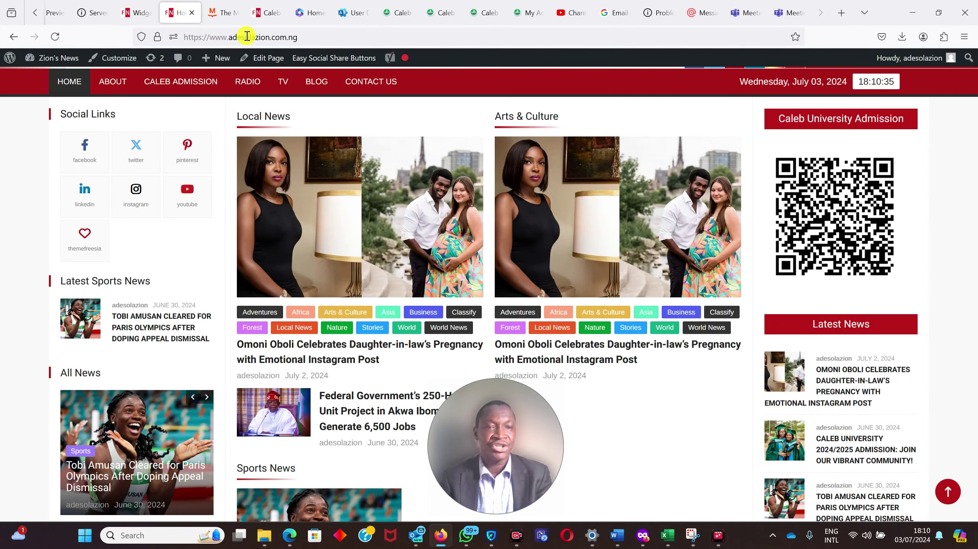
{"action": "left_click", "coordinate": [57, 37]}
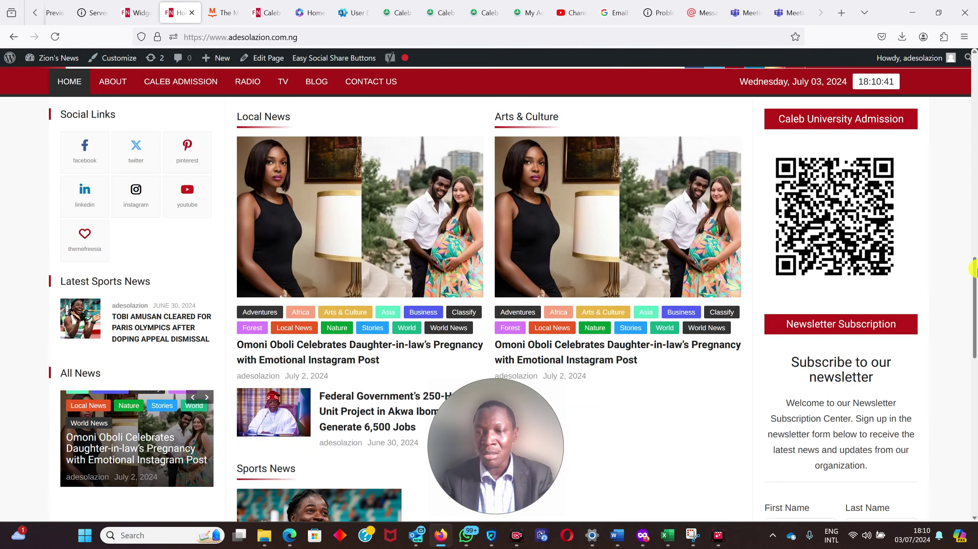
{"action": "scroll", "coordinate": [976, 277], "scroll_direction": "down", "scroll_amount": 4}
{"action": "scroll", "coordinate": [962, 281], "scroll_direction": "up", "scroll_amount": 3}
{"action": "scroll", "coordinate": [942, 285], "scroll_direction": "down", "scroll_amount": 3}
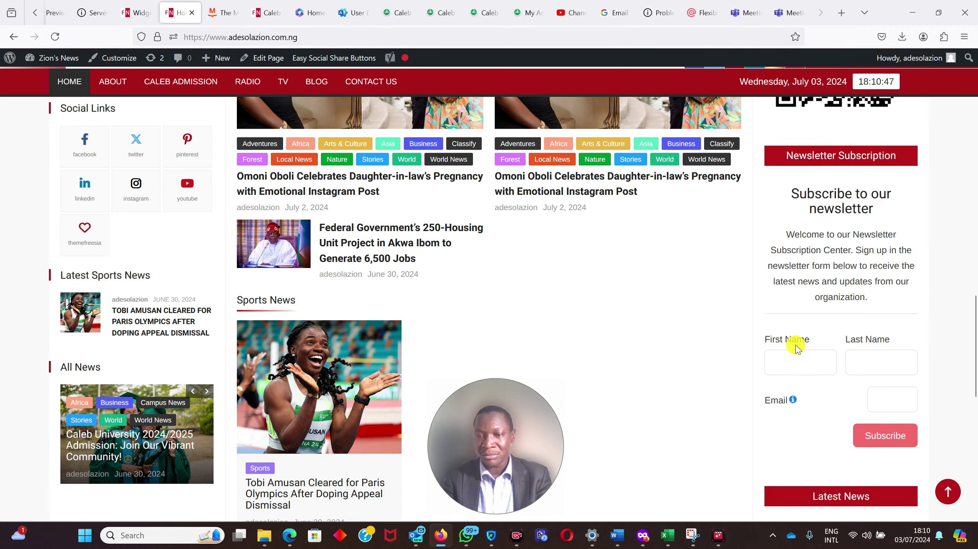
{"action": "left_click", "coordinate": [781, 356]}
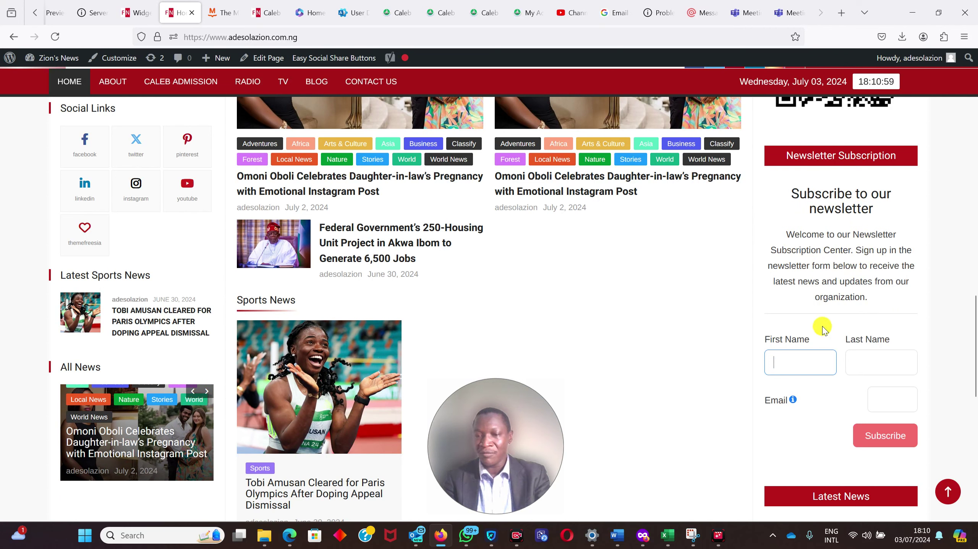
- Fill in a test subscriber's first name, last name and email address, then subscribe
{"action": "left_click", "coordinate": [799, 356]}
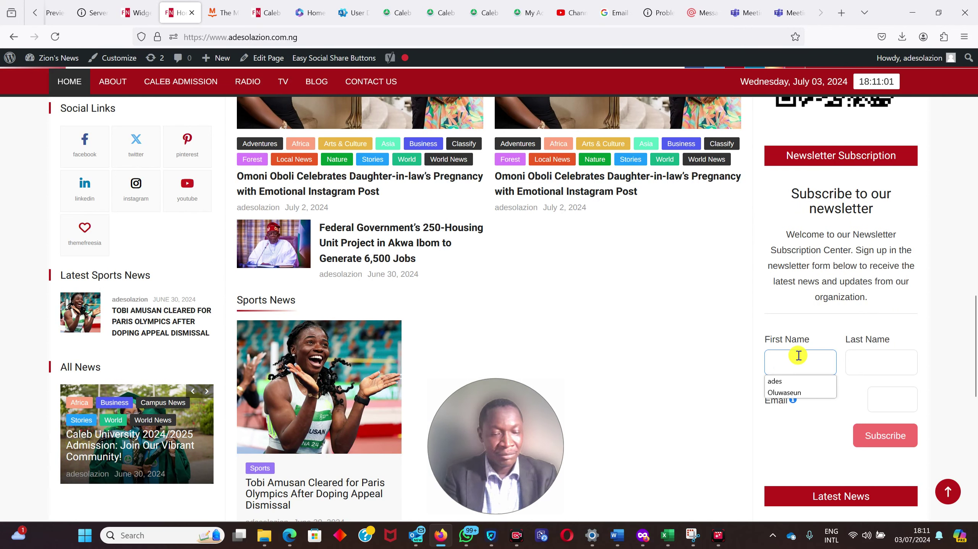
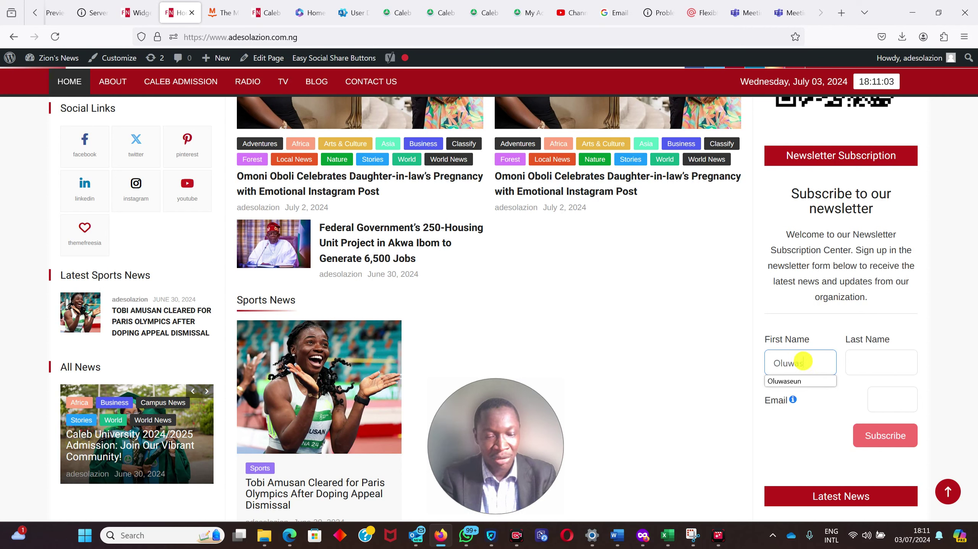
{"action": "key", "text": "Tab"}
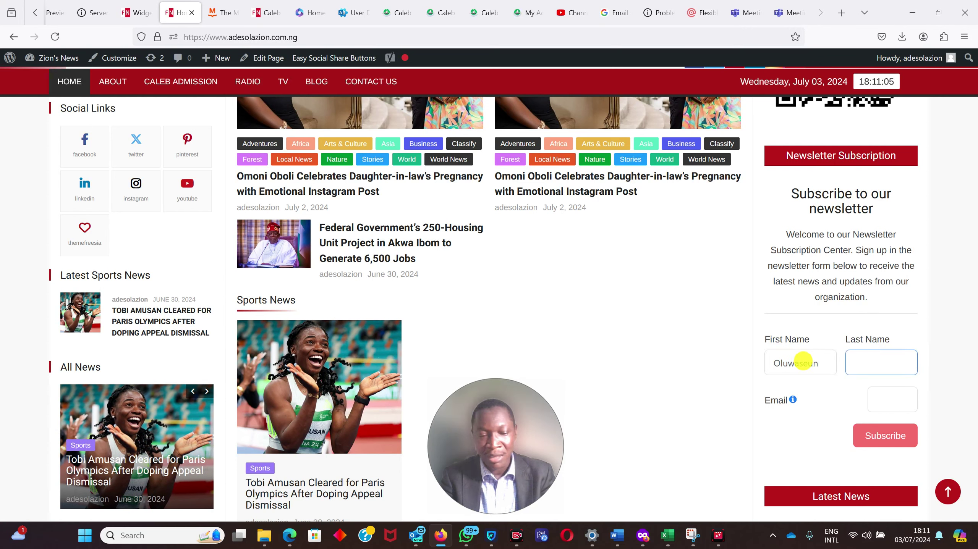
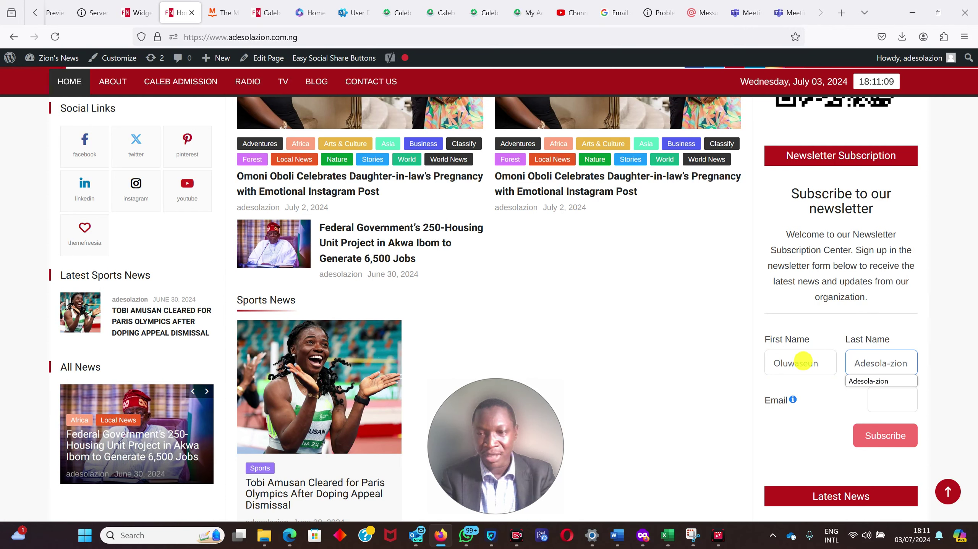
{"action": "left_click", "coordinate": [876, 394]}
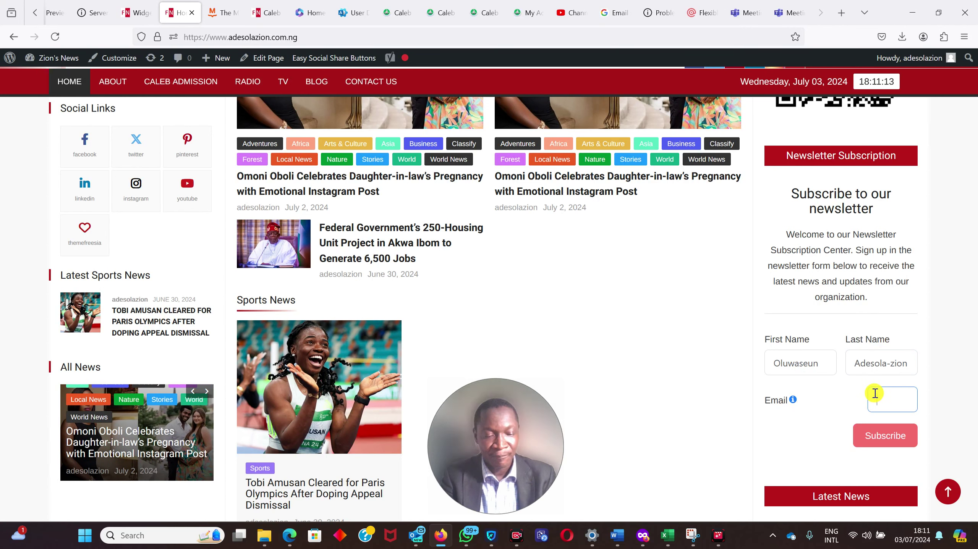
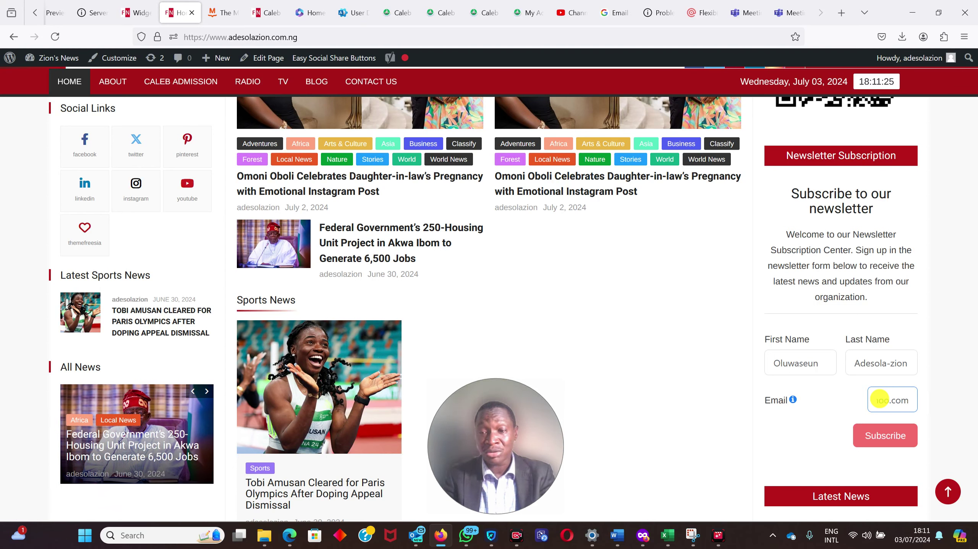
{"action": "left_click", "coordinate": [879, 441]}
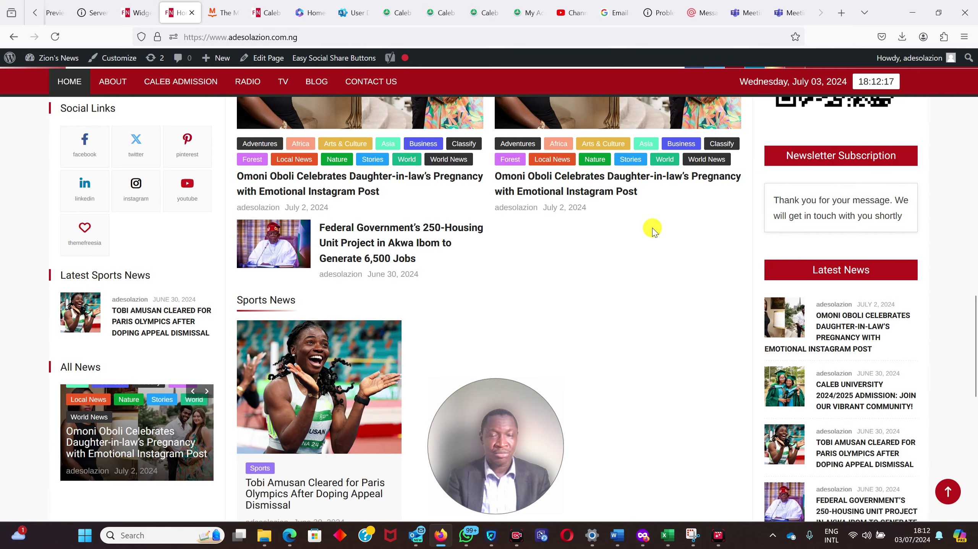
- Scroll the homepage to view the widget's thank-you confirmation
{"action": "left_click_drag", "start_coordinate": [974, 356], "coordinate": [969, 326]}
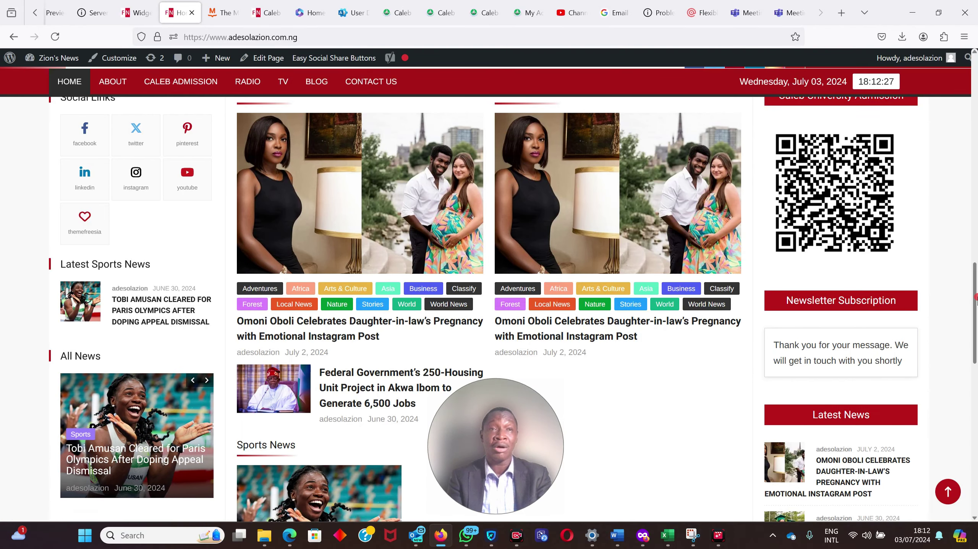
{"action": "scroll", "coordinate": [976, 300], "scroll_direction": "down", "scroll_amount": 8}
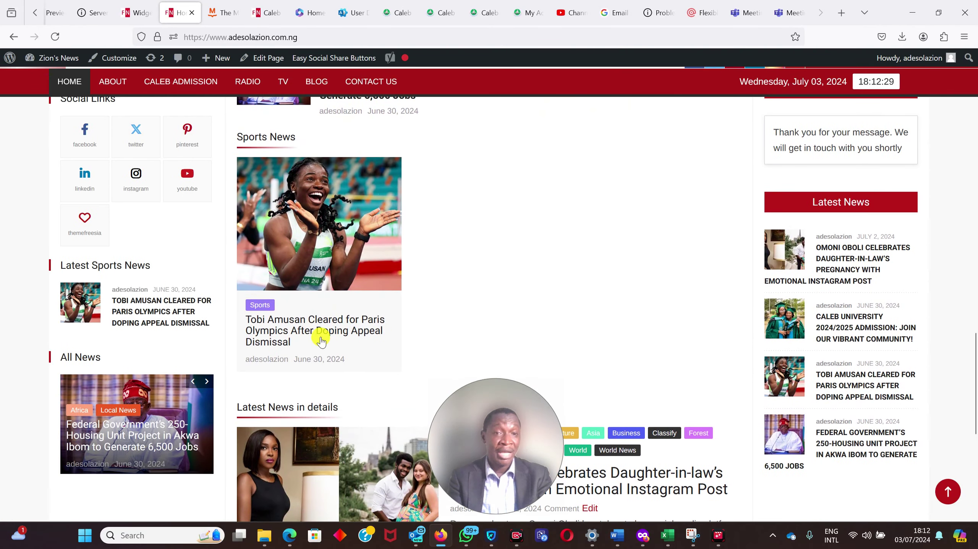
{"action": "left_click", "coordinate": [327, 247]}
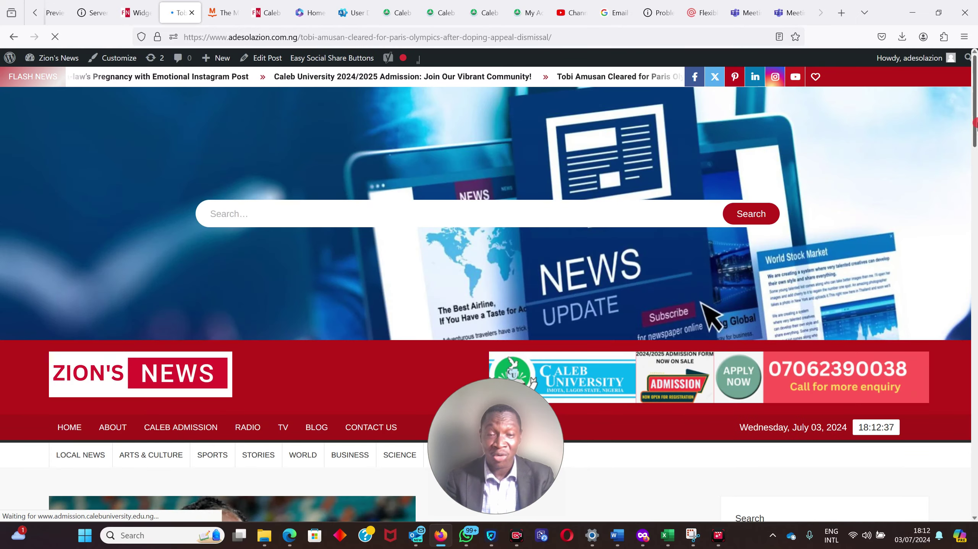
{"action": "scroll", "coordinate": [973, 173], "scroll_direction": "down", "scroll_amount": 5}
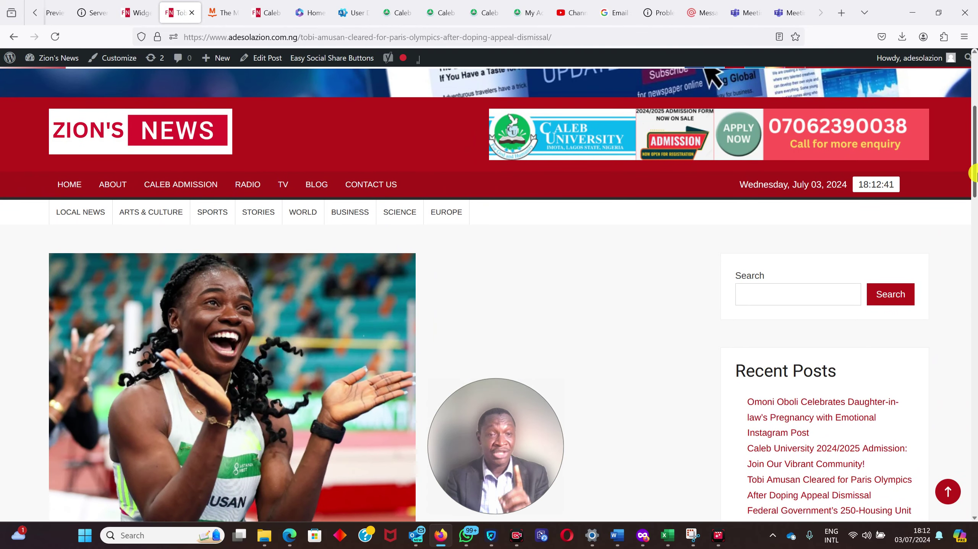
{"action": "left_click_drag", "start_coordinate": [974, 173], "coordinate": [973, 239]}
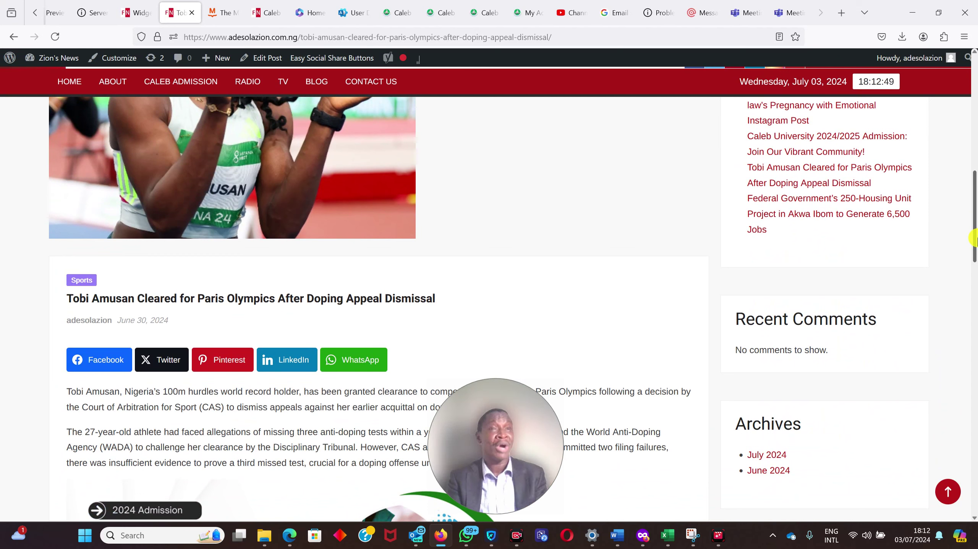
{"action": "left_click_drag", "start_coordinate": [974, 238], "coordinate": [975, 281]}
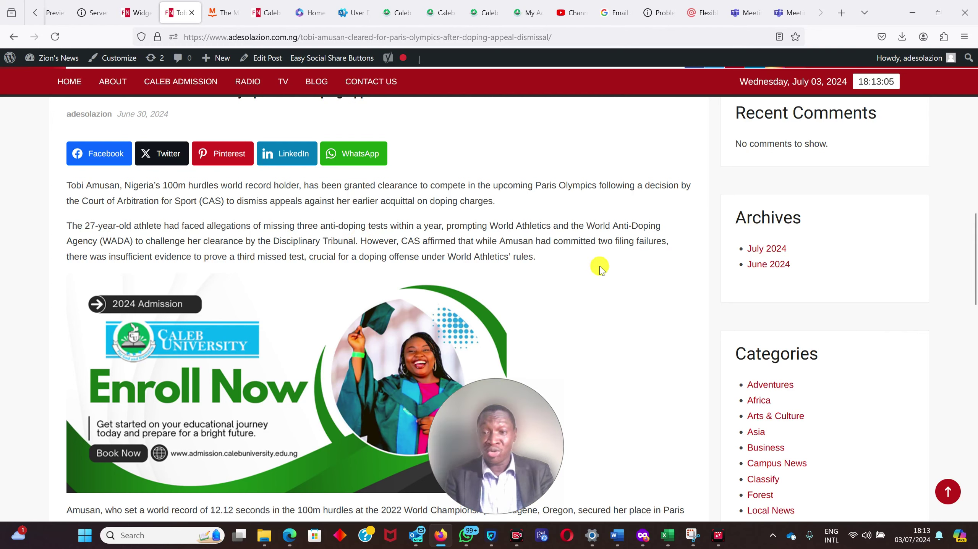
{"action": "left_click_drag", "start_coordinate": [975, 256], "coordinate": [973, 157]}
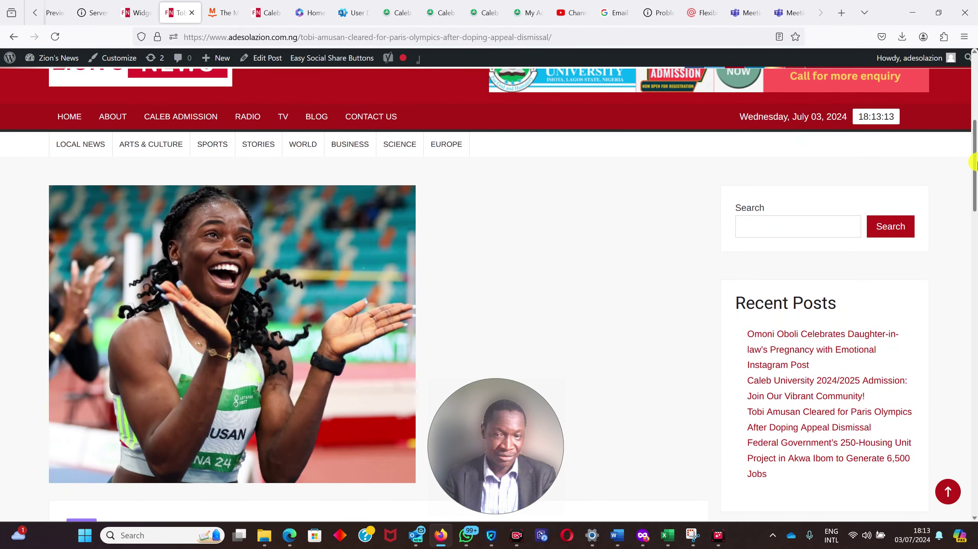
{"action": "left_click", "coordinate": [56, 121]}
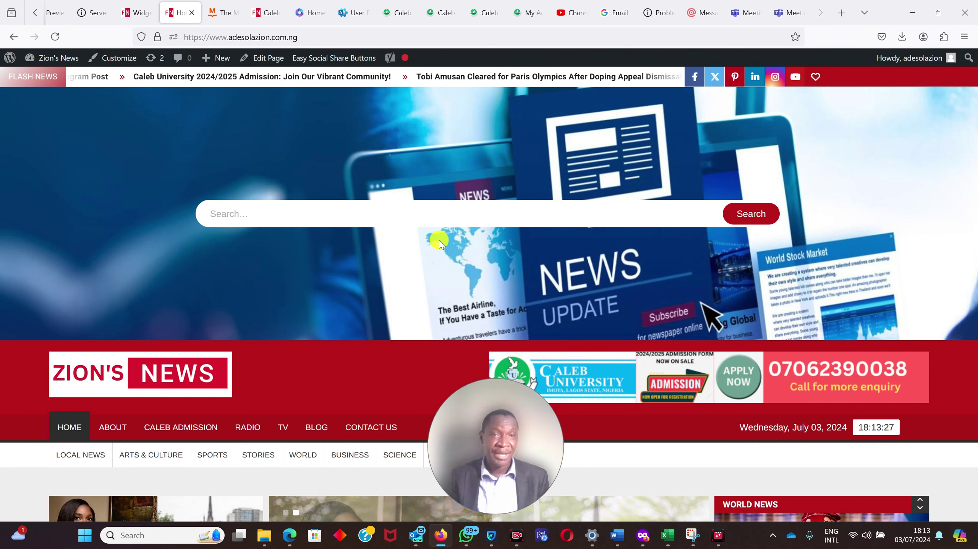
- From the Widgets tab, open My Newsletter form's settings via Fluent Forms Pro > Forms
{"action": "left_click", "coordinate": [136, 11]}
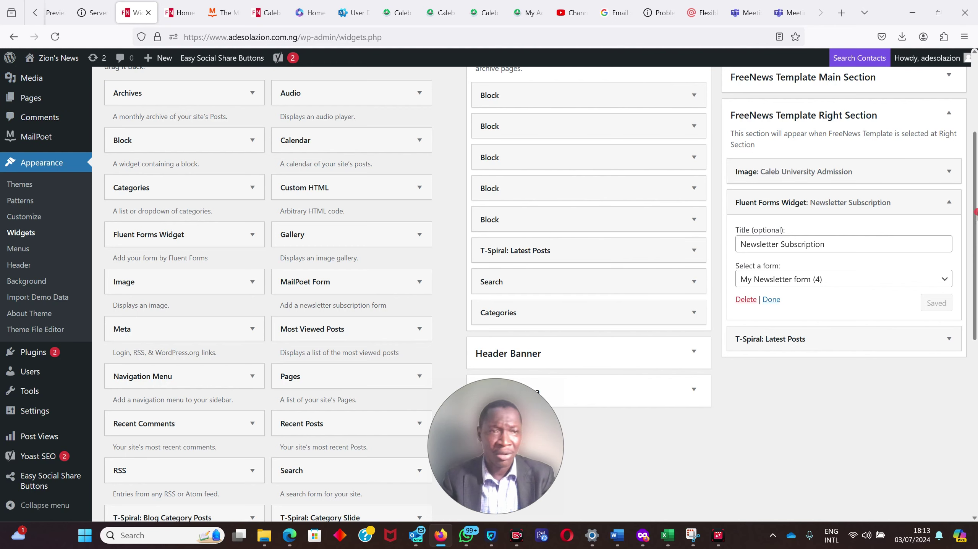
{"action": "left_click_drag", "start_coordinate": [975, 200], "coordinate": [975, 115]}
{"action": "mouse_move", "coordinate": [42, 124]}
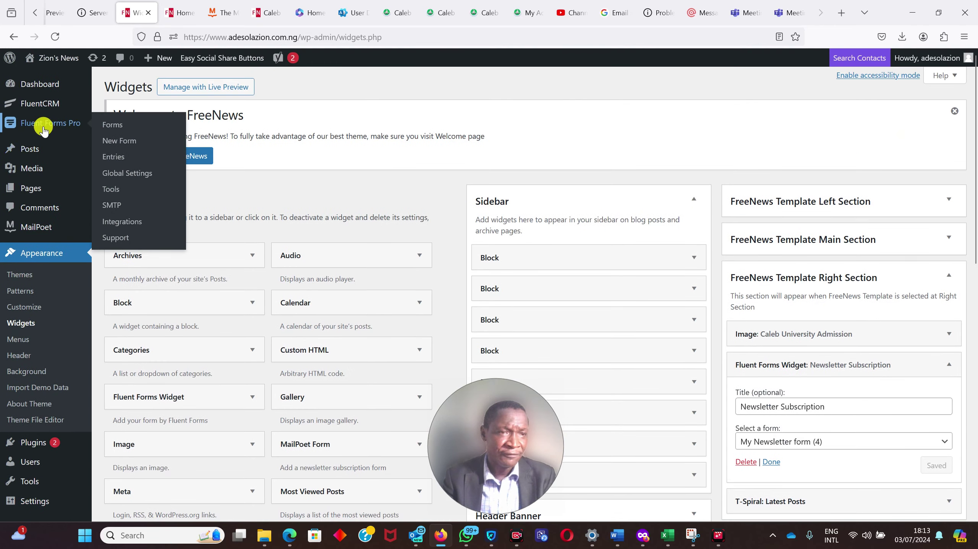
{"action": "left_click", "coordinate": [110, 130]}
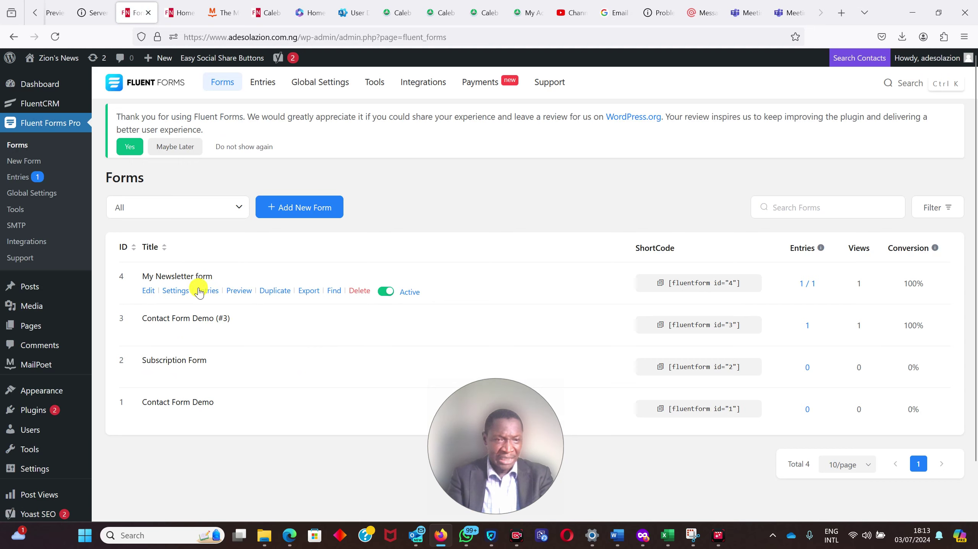
{"action": "left_click", "coordinate": [174, 295]}
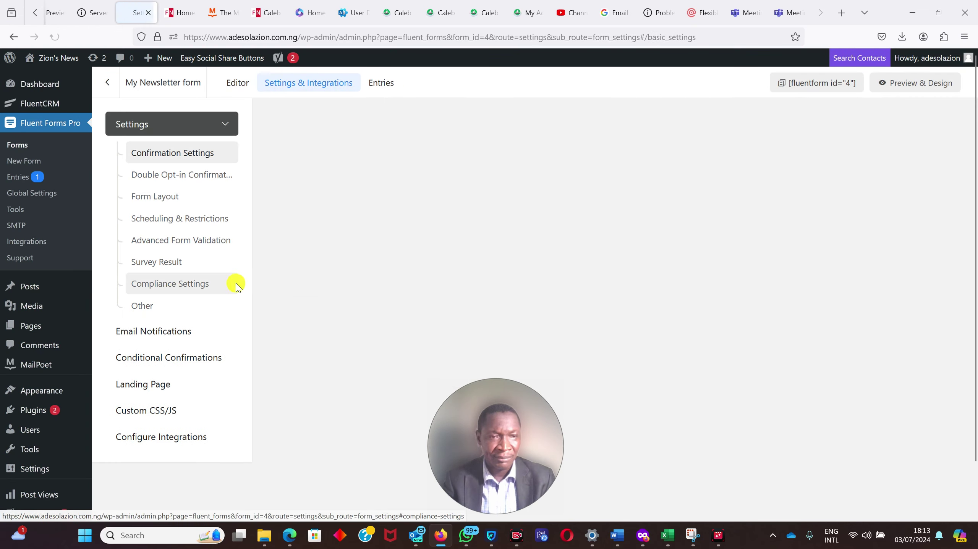
- Open the Landing Page settings and select the ?ff_landing=4 preview URL to copy
{"action": "left_click", "coordinate": [150, 386]}
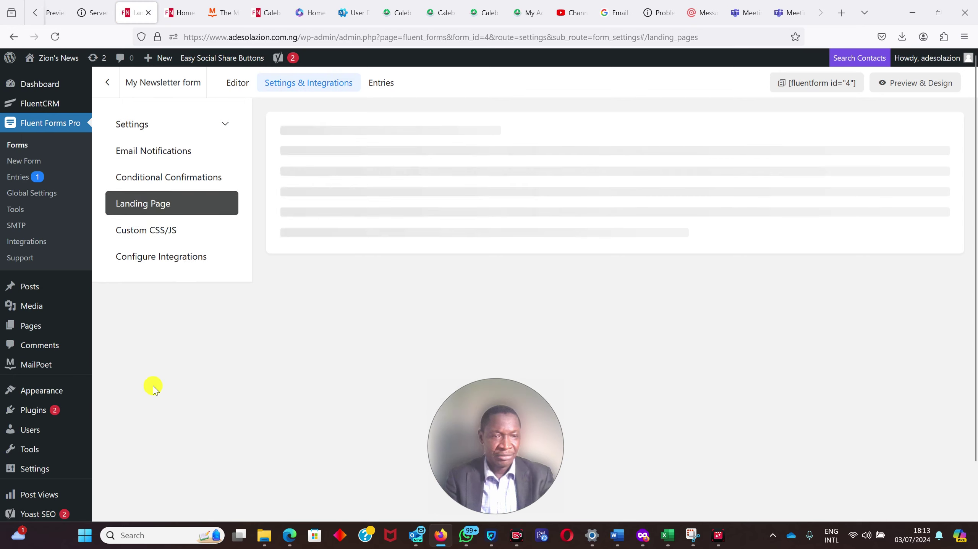
{"action": "left_click", "coordinate": [156, 213]}
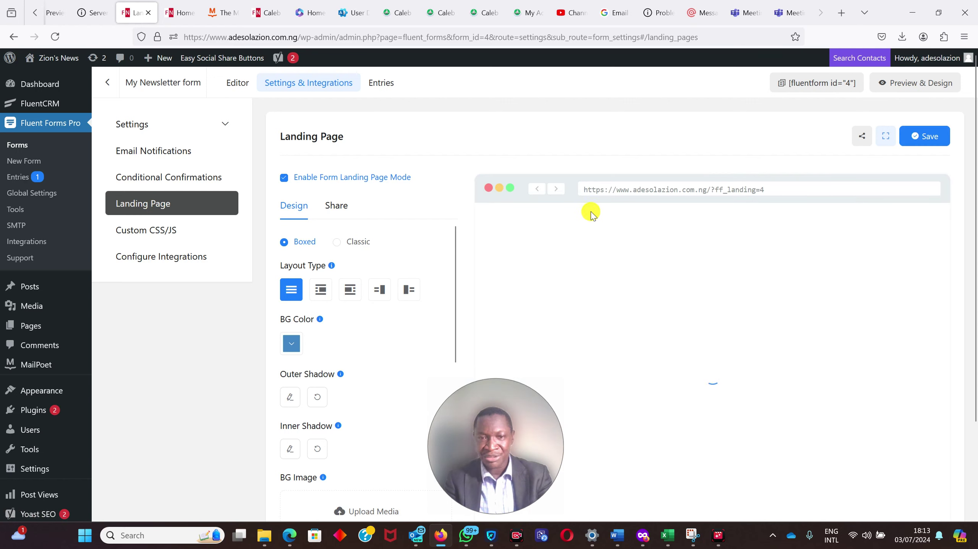
{"action": "left_click_drag", "start_coordinate": [769, 190], "coordinate": [579, 194]}
{"action": "key", "text": "ctrl+c"}
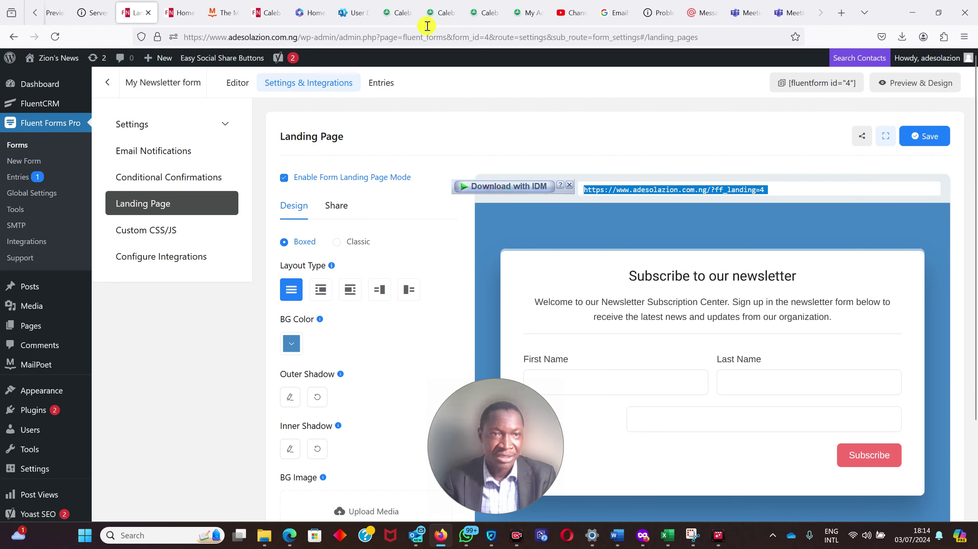
- Load the copied landing page URL in a spare tab, then return to the Landing settings
{"action": "left_click", "coordinate": [103, 14]}
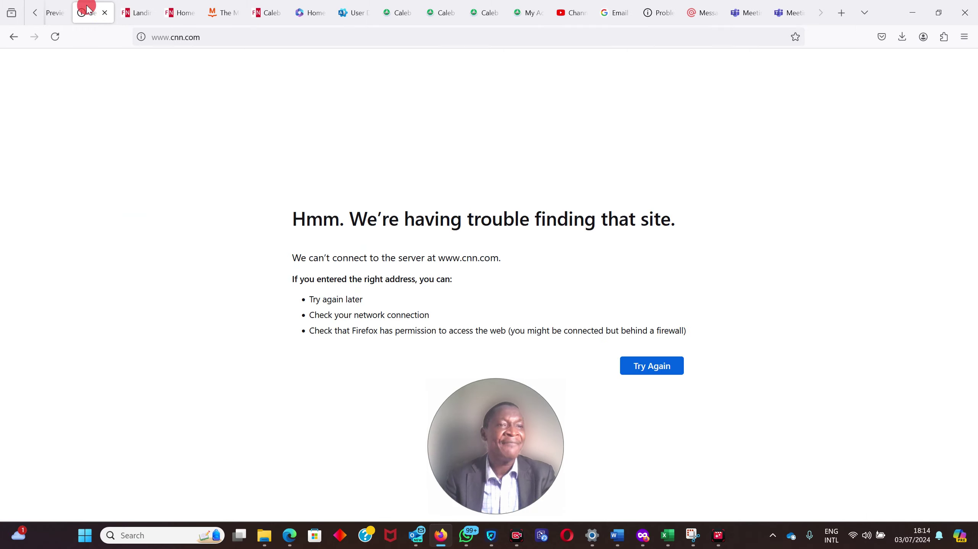
{"action": "left_click", "coordinate": [144, 34]}
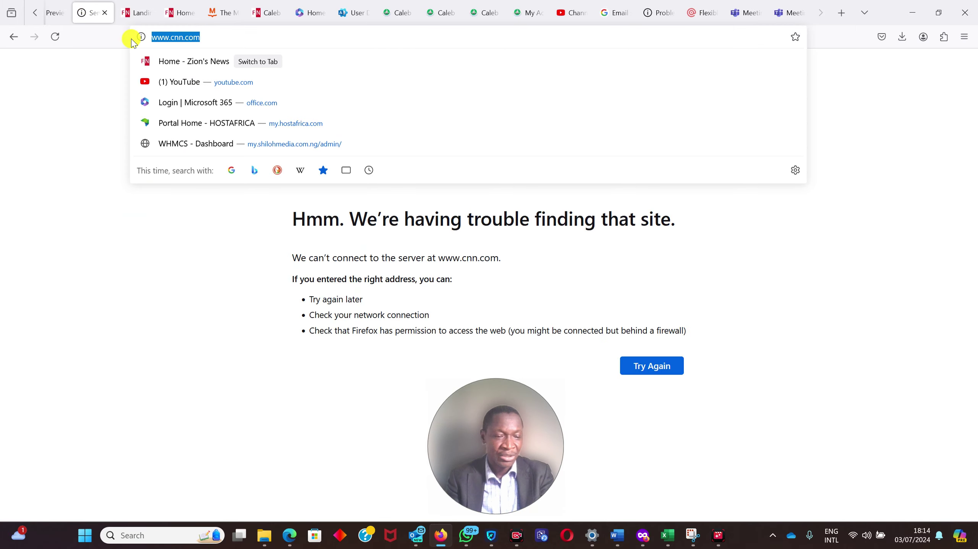
{"action": "key", "text": "ctrl+v"}
{"action": "key", "text": "Return"}
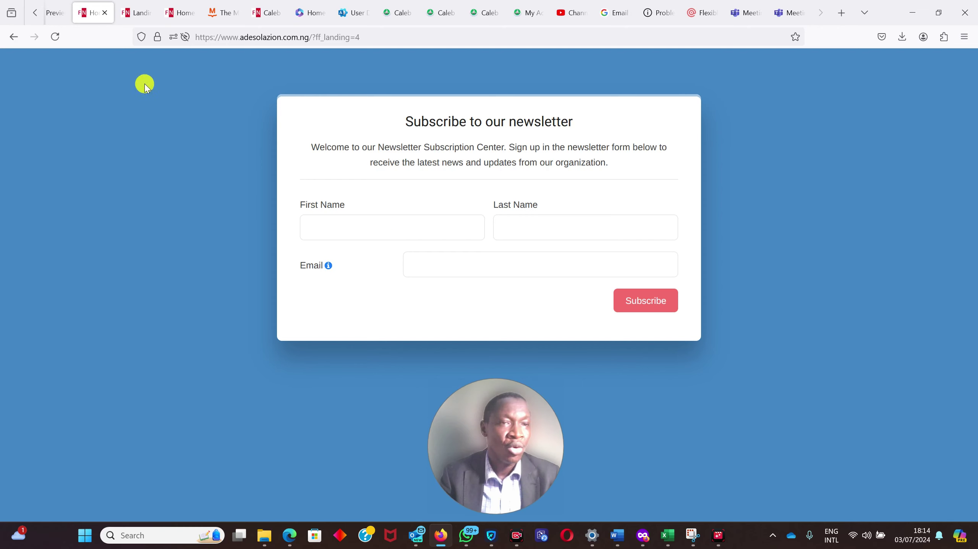
{"action": "left_click", "coordinate": [131, 11]}
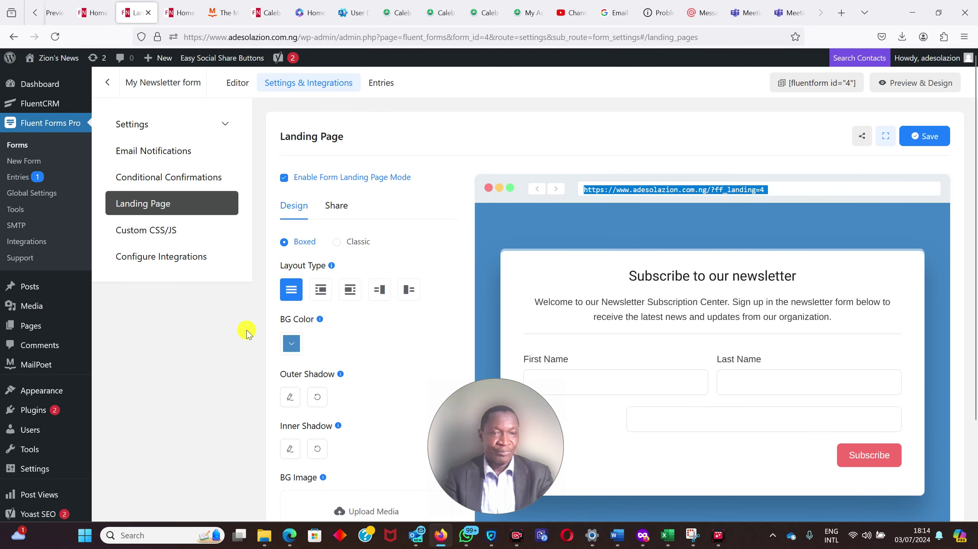